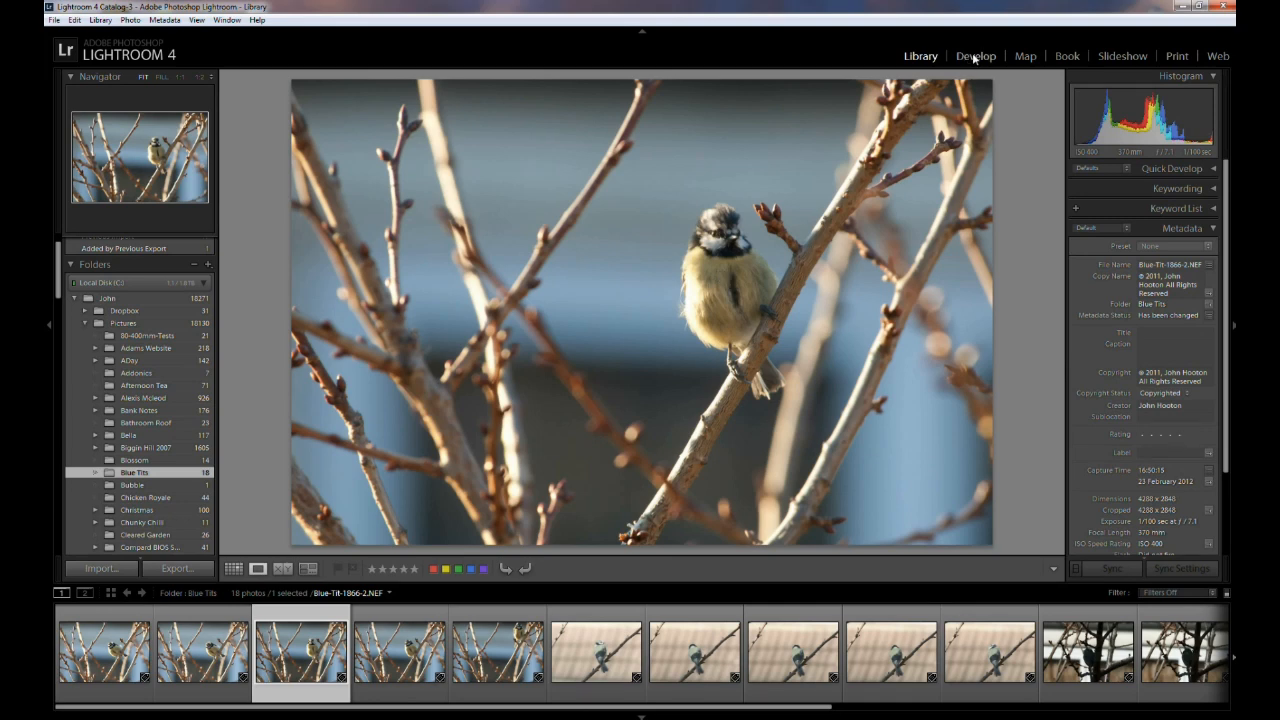
Open the selected blue tit photo for developing and crop it tighter around the bird, keeping the Original aspect ratio
left_click(973, 57)
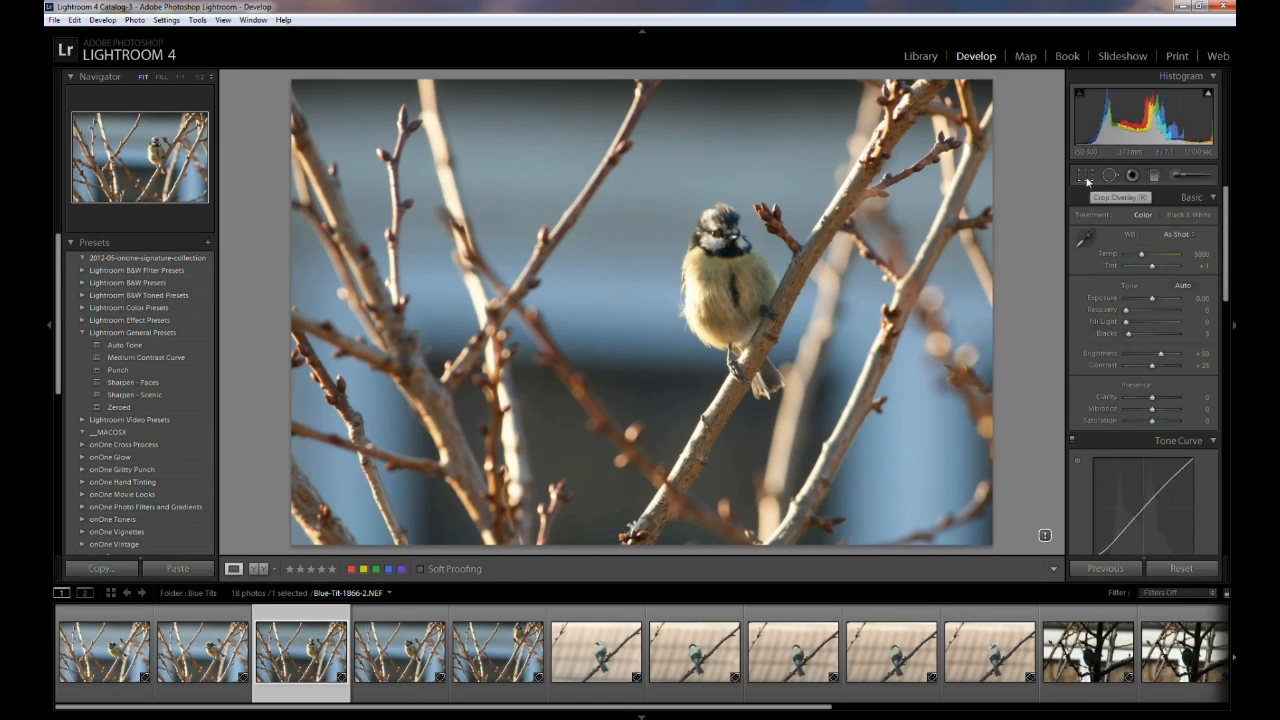
left_click(1086, 178)
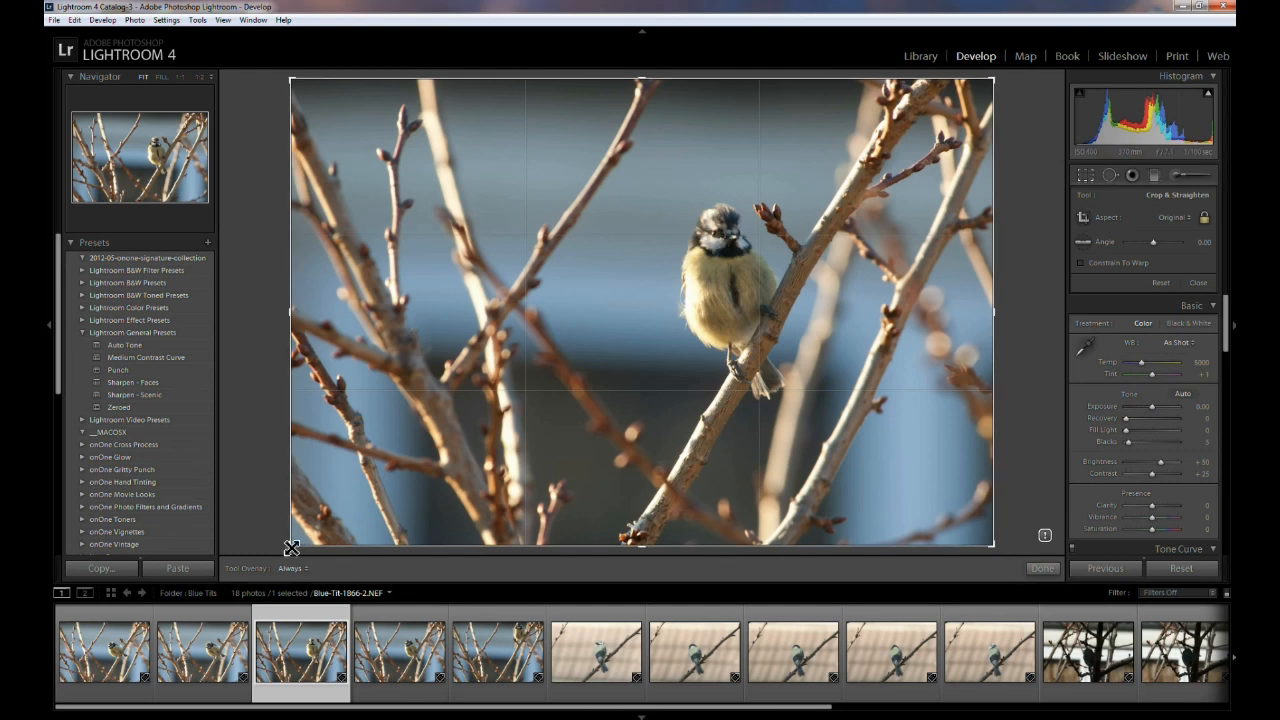
left_click_drag(291, 551, 394, 540)
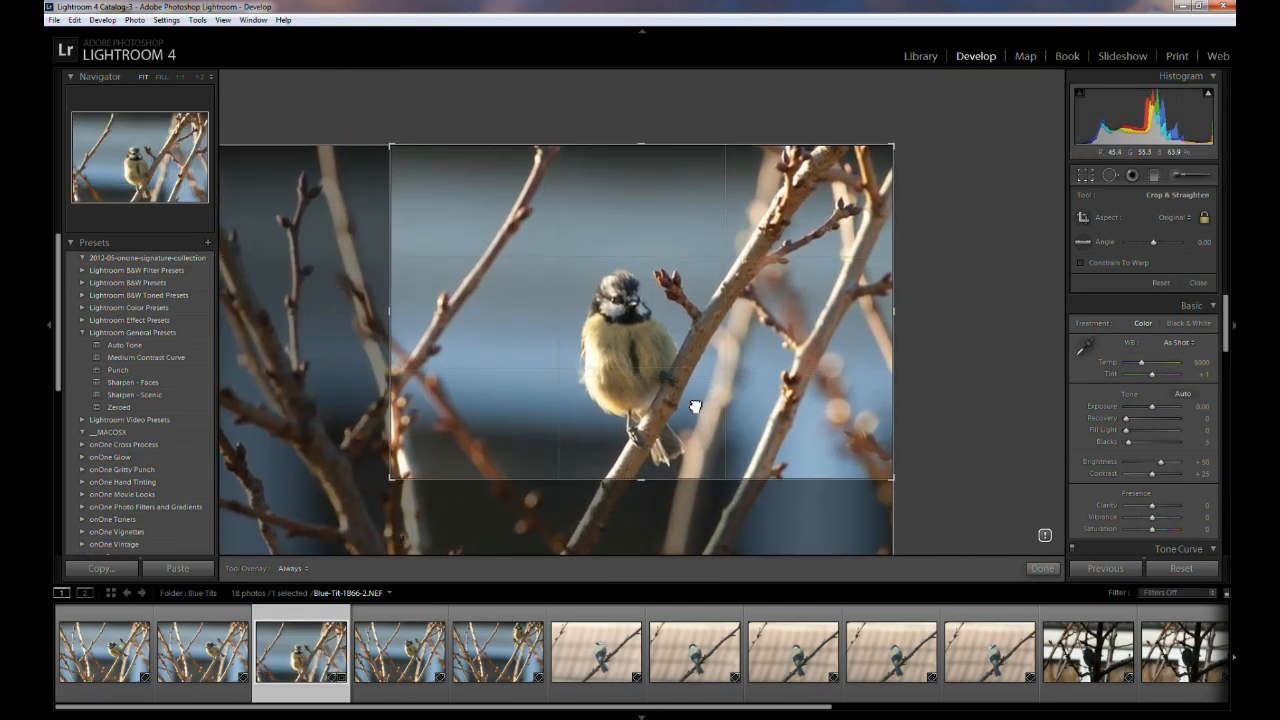
left_click_drag(689, 409, 696, 355)
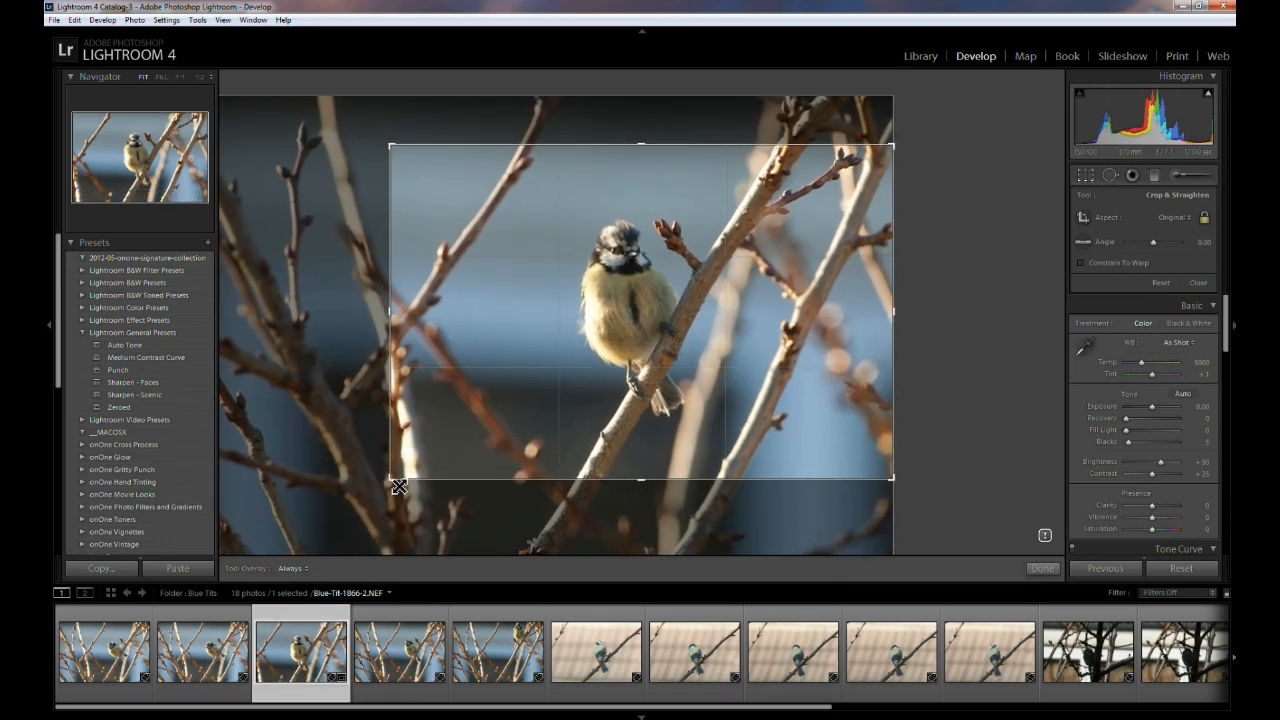
left_click_drag(395, 478, 410, 487)
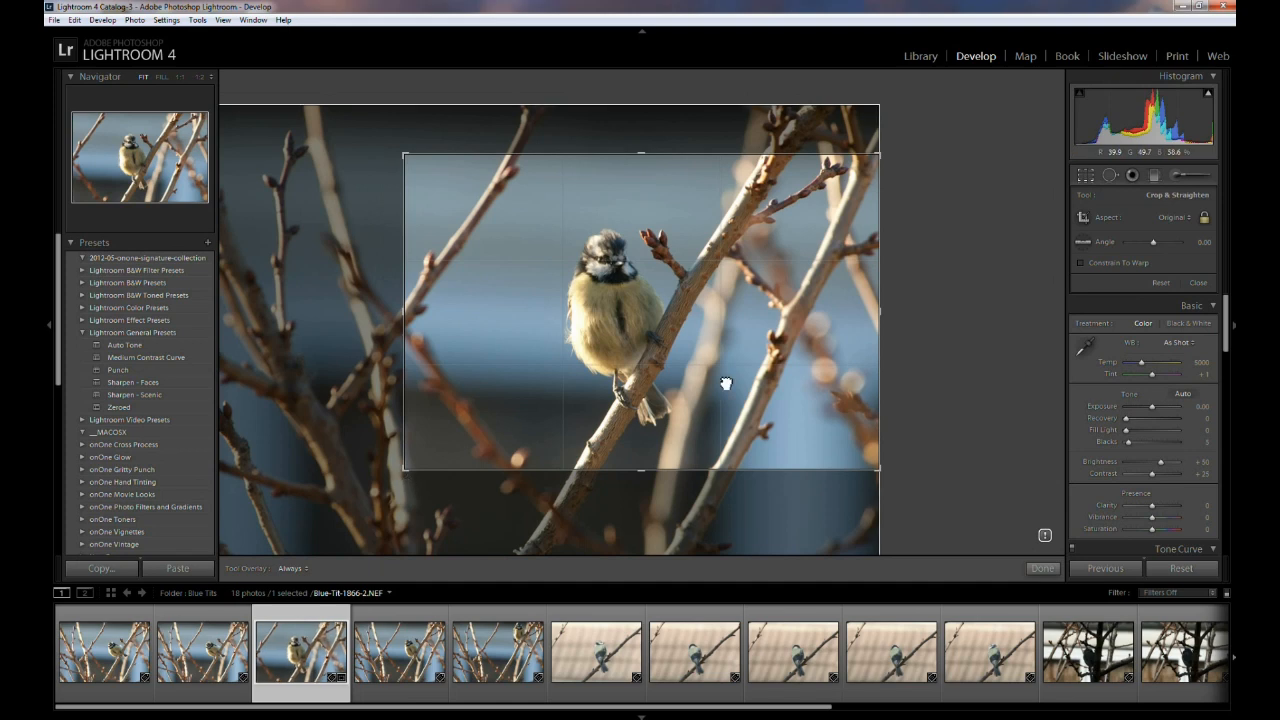
left_click_drag(711, 384, 788, 369)
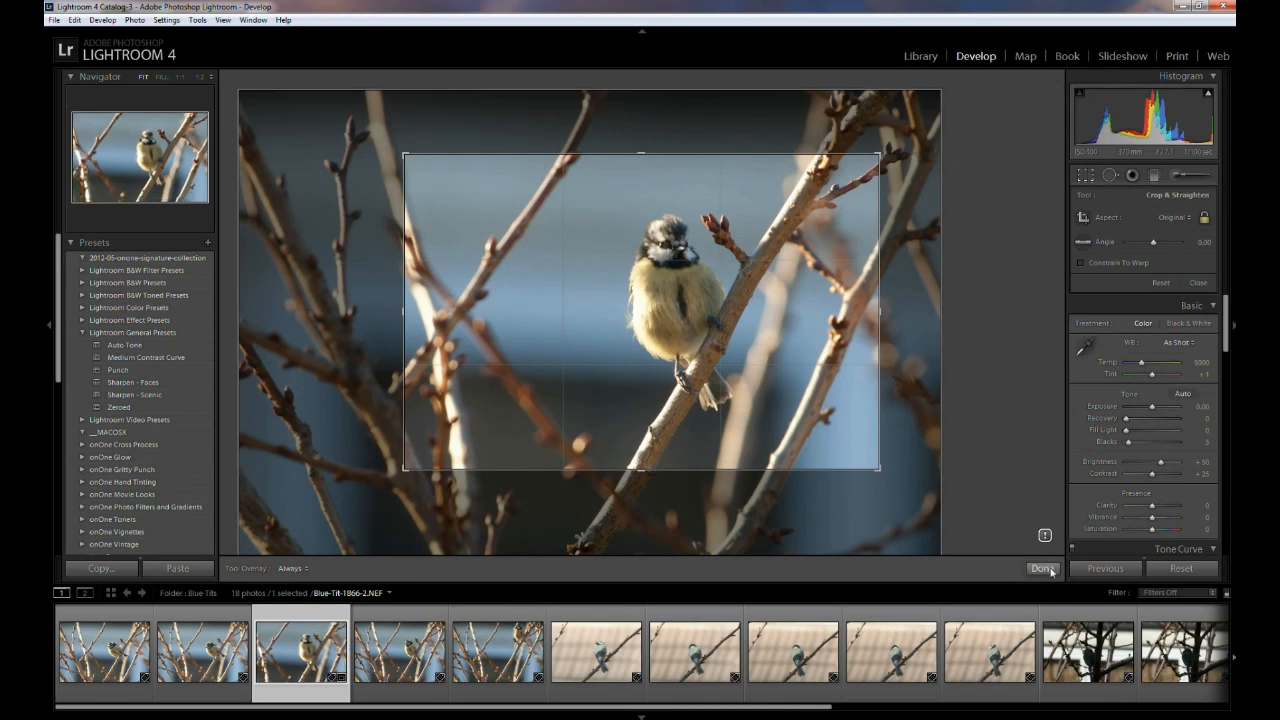
left_click(1041, 569)
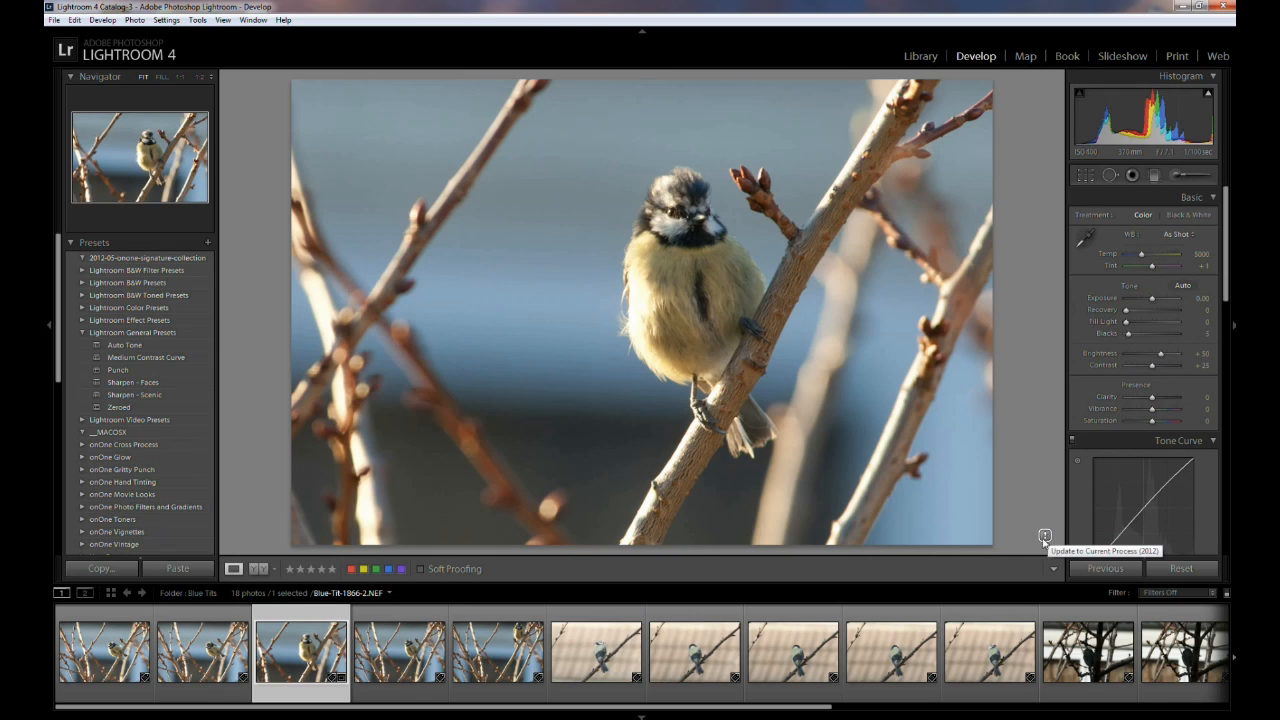
Update the photo to the current process version (2012) and return from the before/after comparison to the single-photo view
left_click(1045, 536)
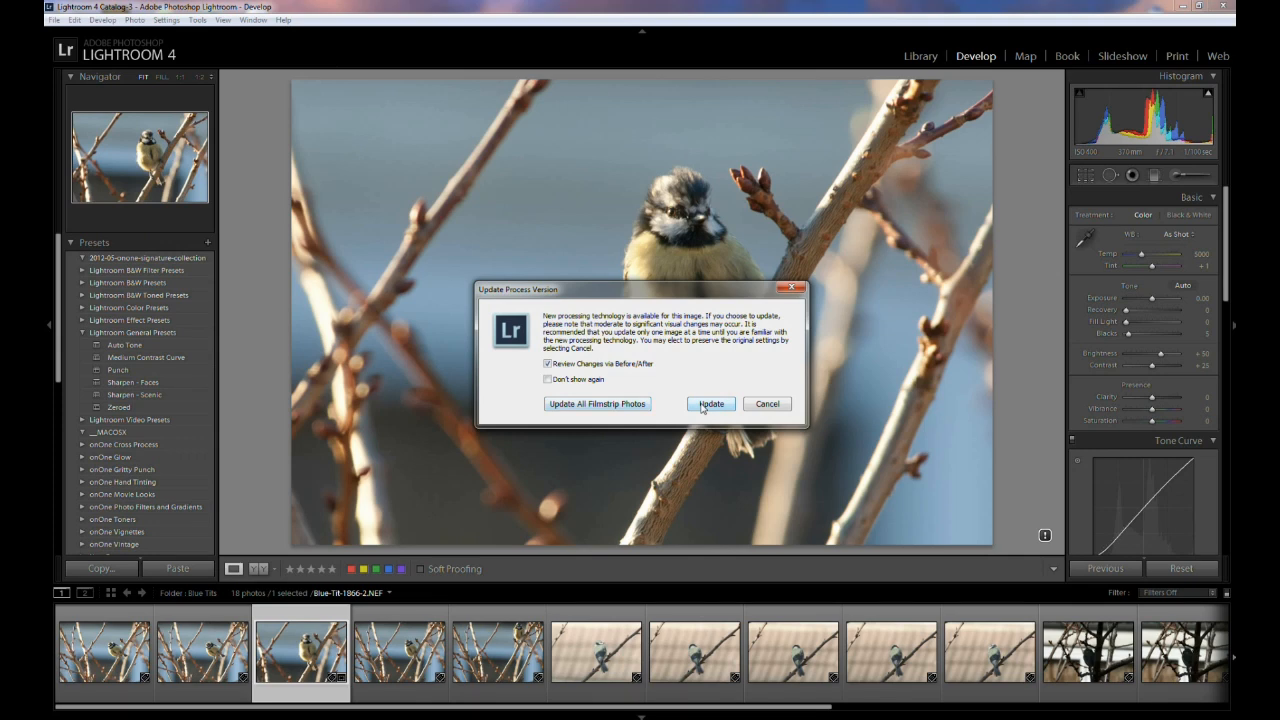
left_click(711, 404)
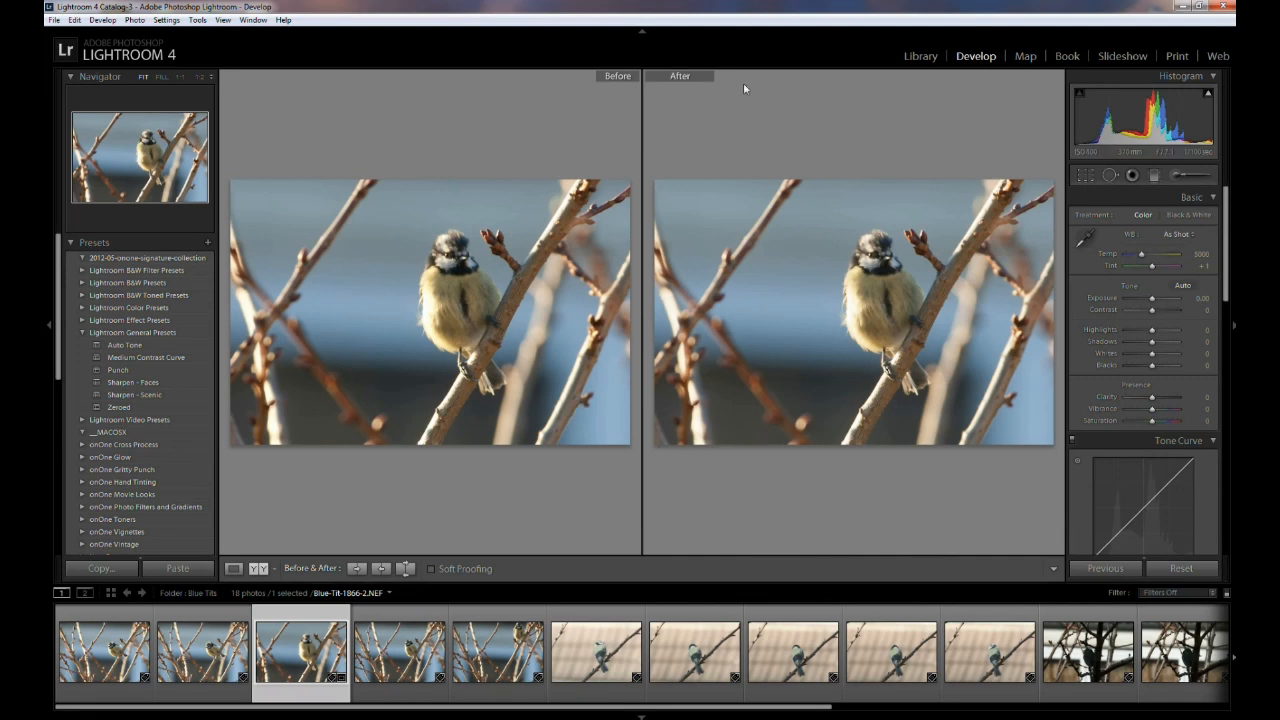
left_click(233, 568)
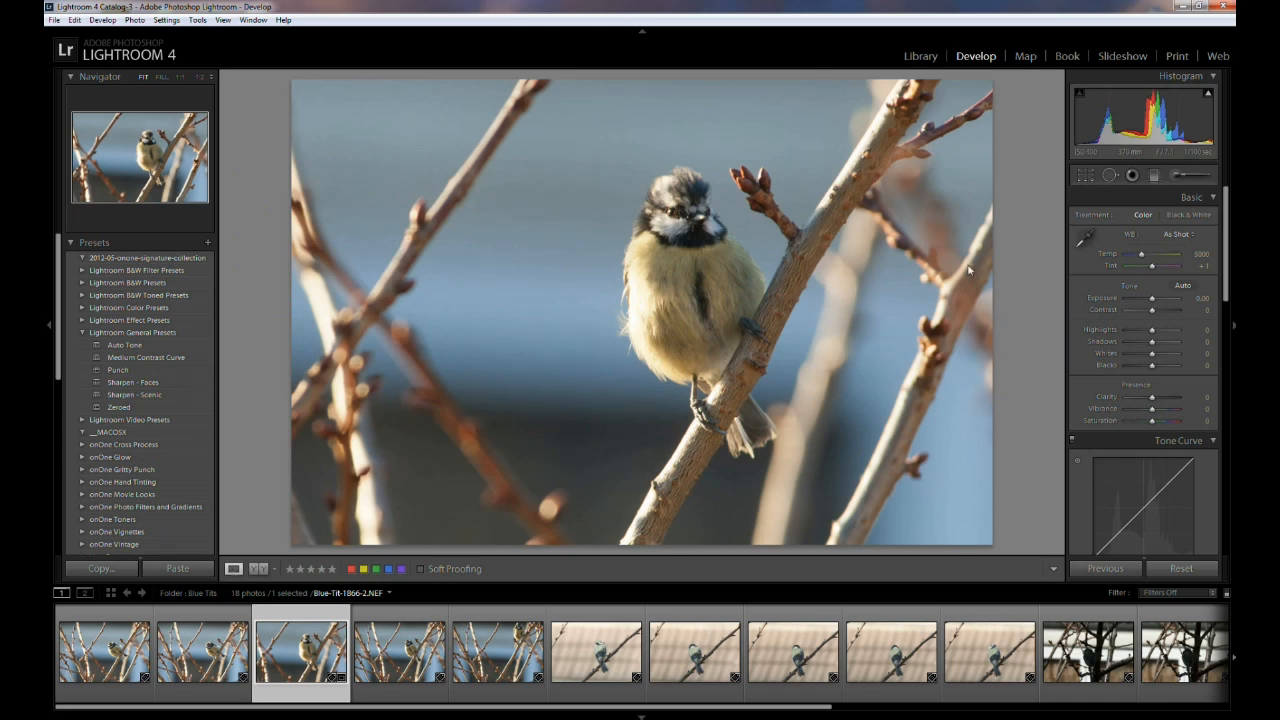
Enable Remove Chromatic Aberration in the lens corrections and set the defringe Green Hue range to 29/100
left_click(700, 368)
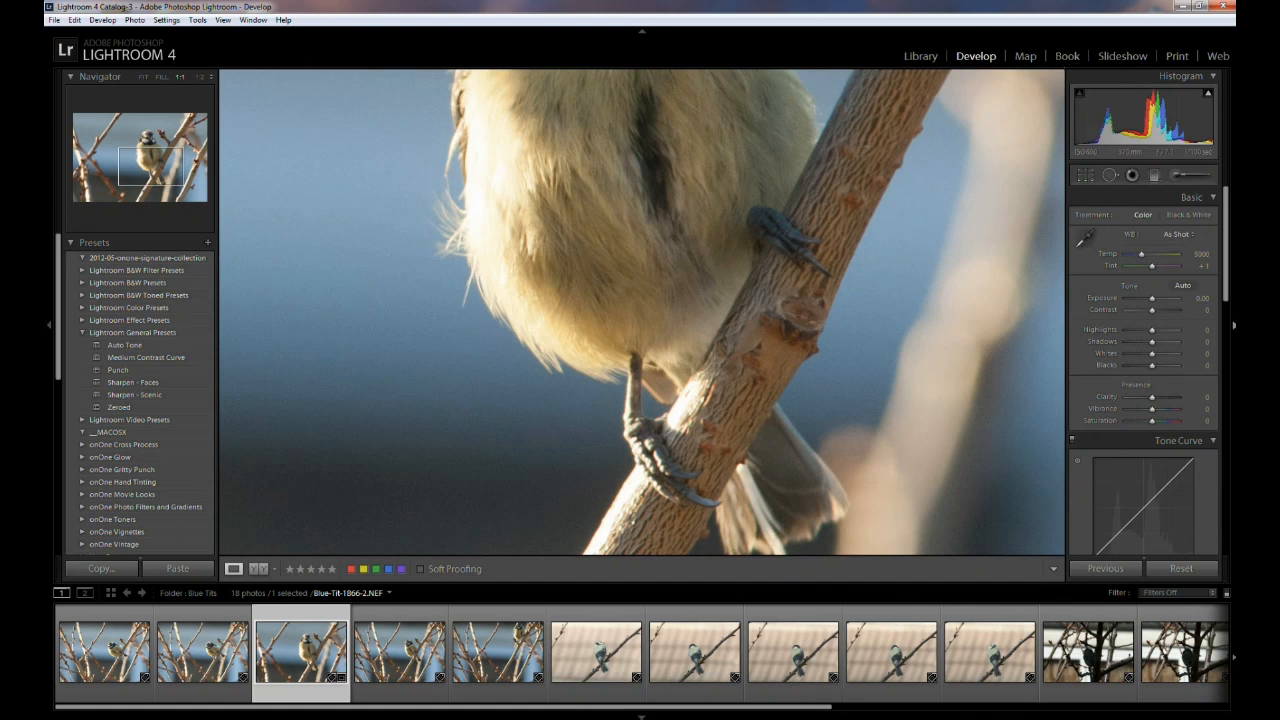
left_click_drag(1230, 254, 1230, 482)
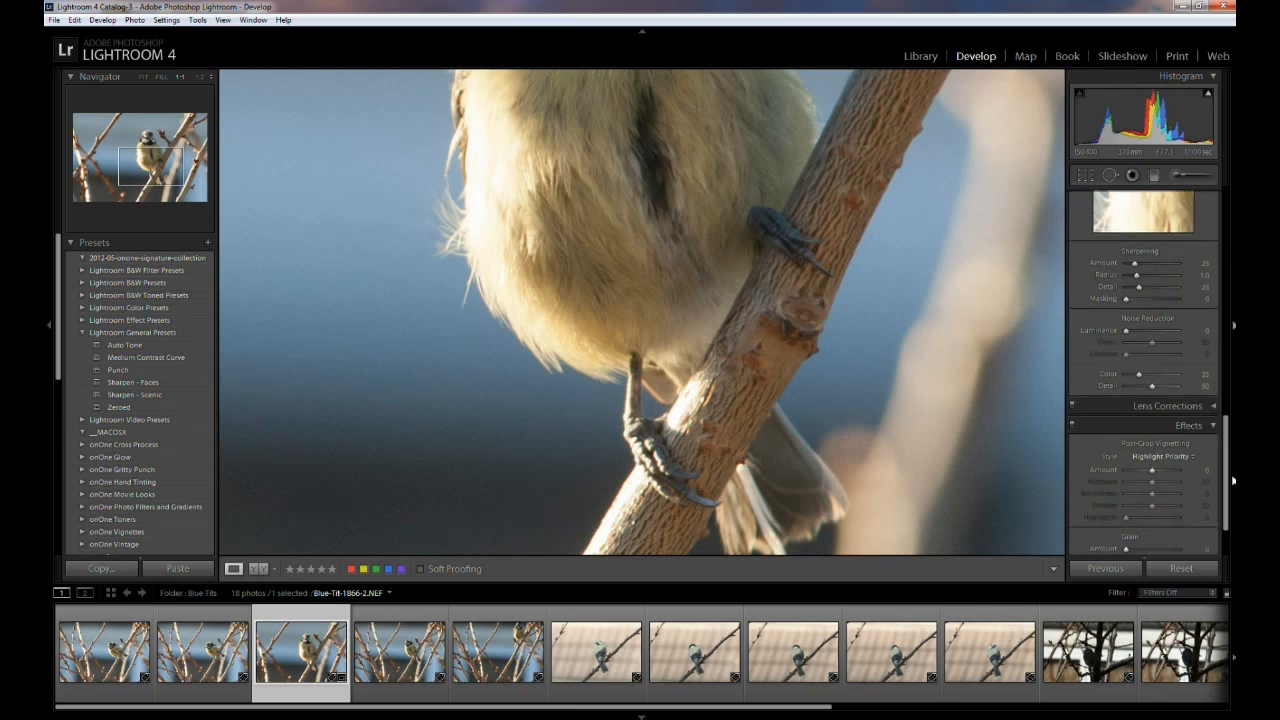
left_click(1212, 404)
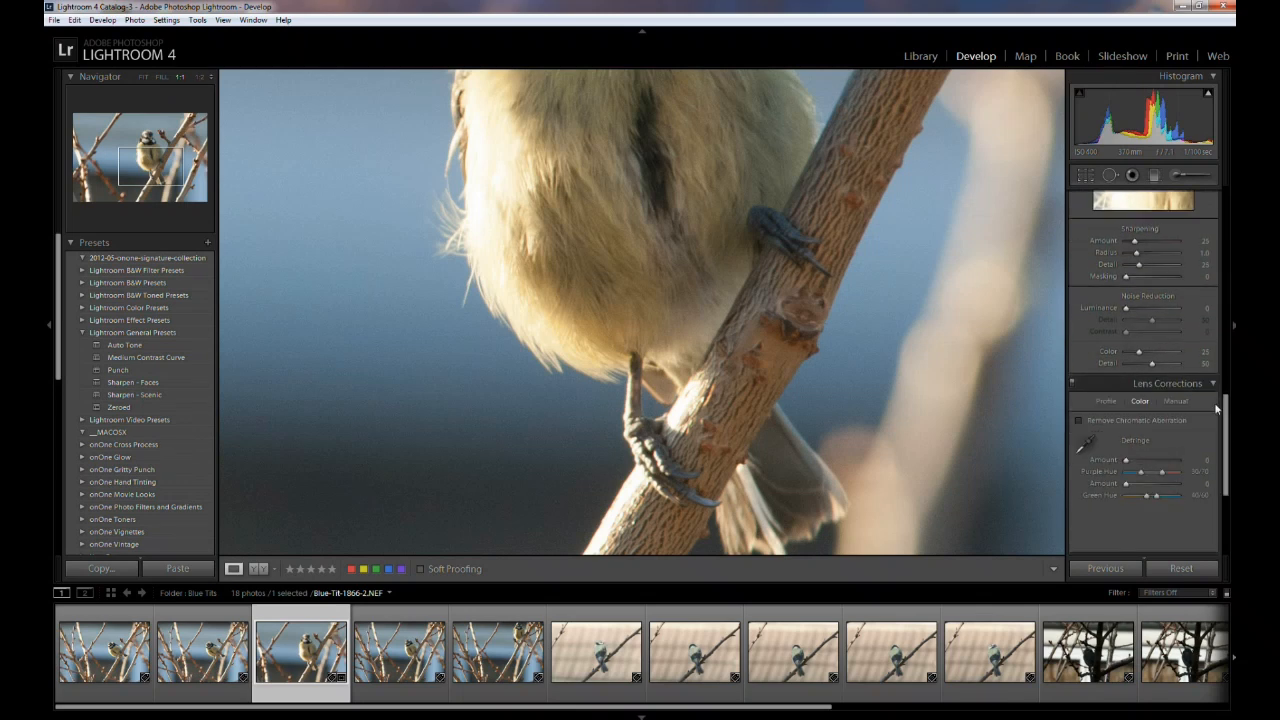
left_click(1079, 421)
left_click_drag(1127, 461, 1166, 467)
left_click_drag(1143, 463, 1119, 465)
mouse_move(1147, 499)
left_mouse_down()
mouse_move(1123, 501)
mouse_move(1181, 506)
mouse_move(1141, 503)
left_mouse_up()
Enable the lens profile corrections for the Nikon 80.0-400.0 mm lens with the Default setup
left_click(1106, 401)
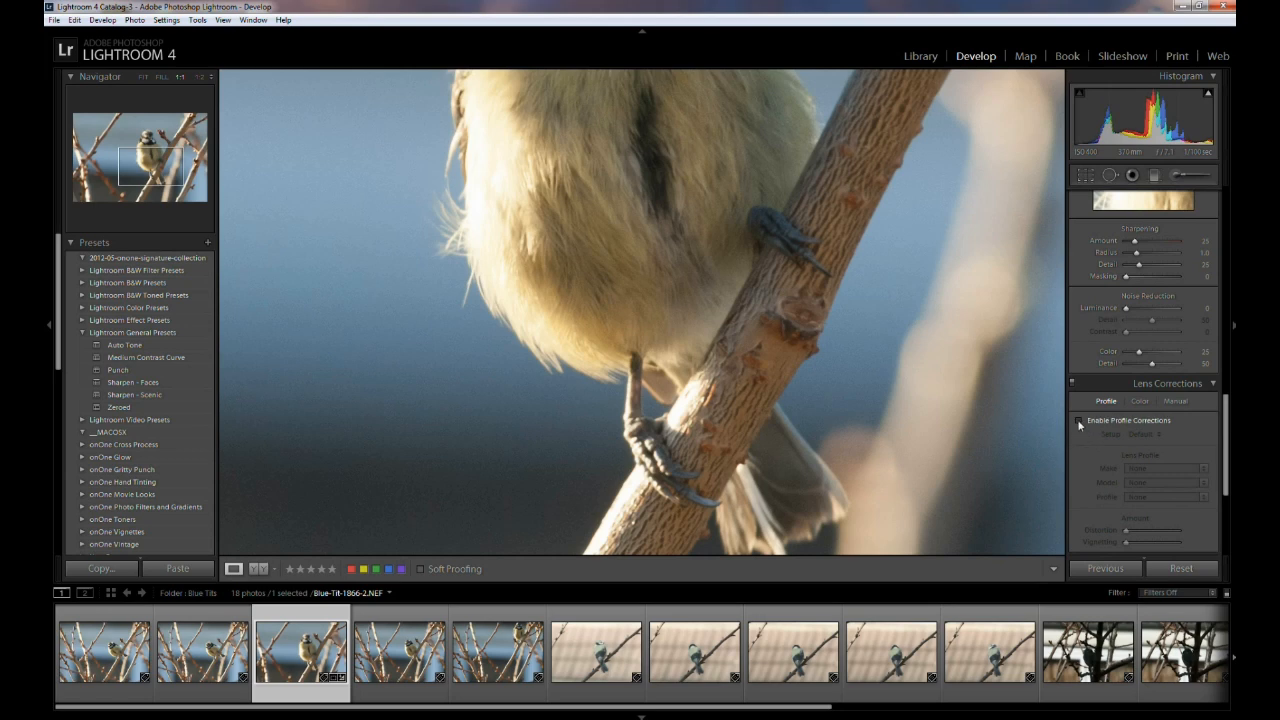
left_click(1077, 419)
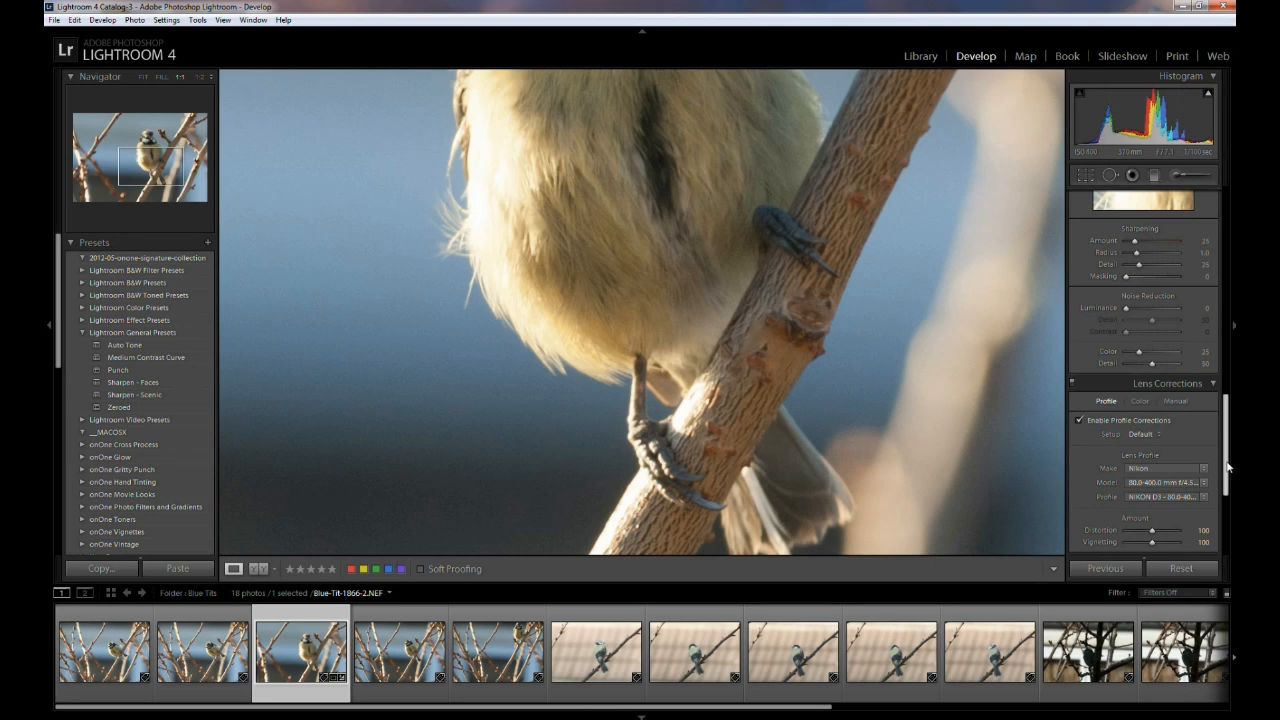
left_click_drag(1228, 467, 1231, 489)
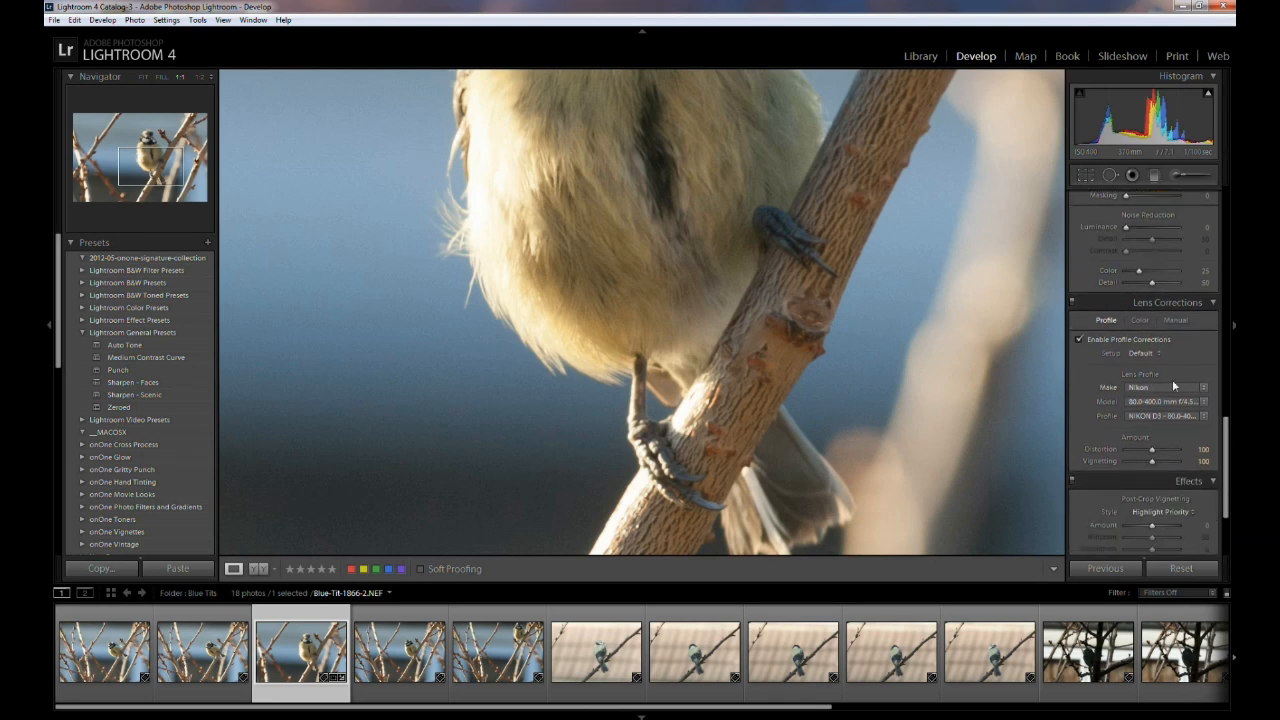
Try the purple defringe amount and look over the manual lens correction settings
left_click(1142, 321)
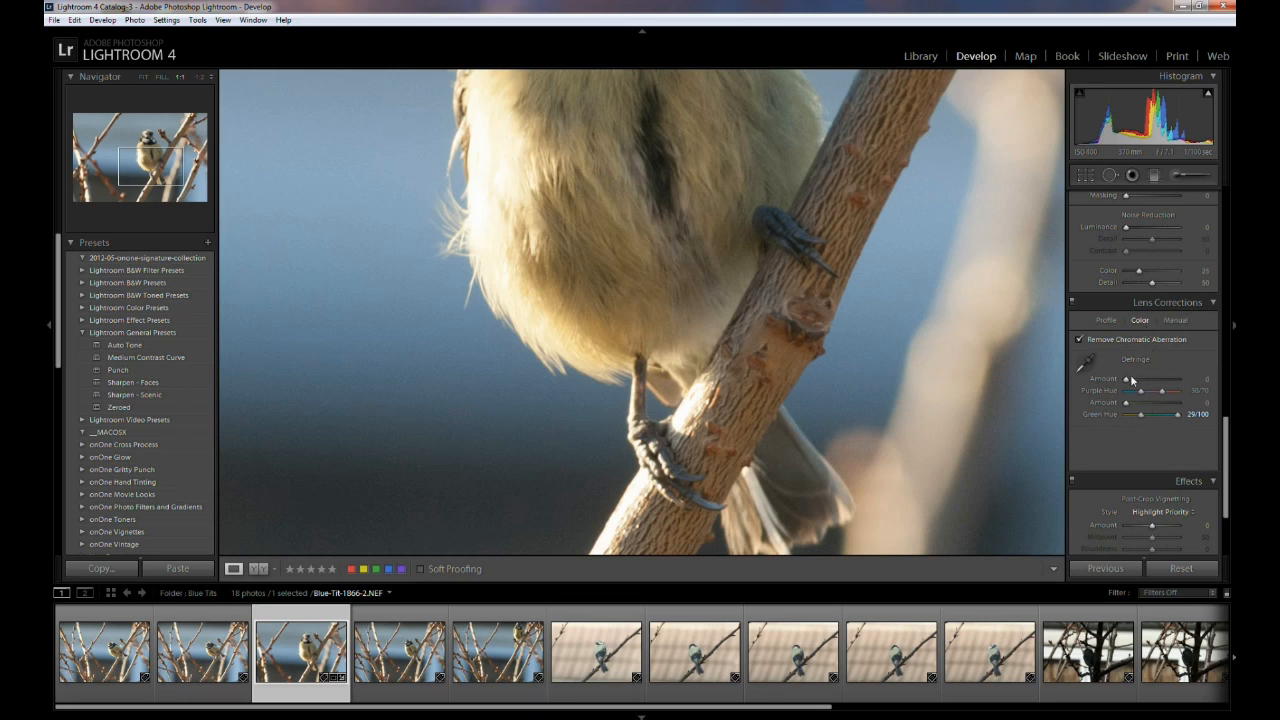
left_click_drag(1130, 376, 1162, 384)
left_click(1172, 321)
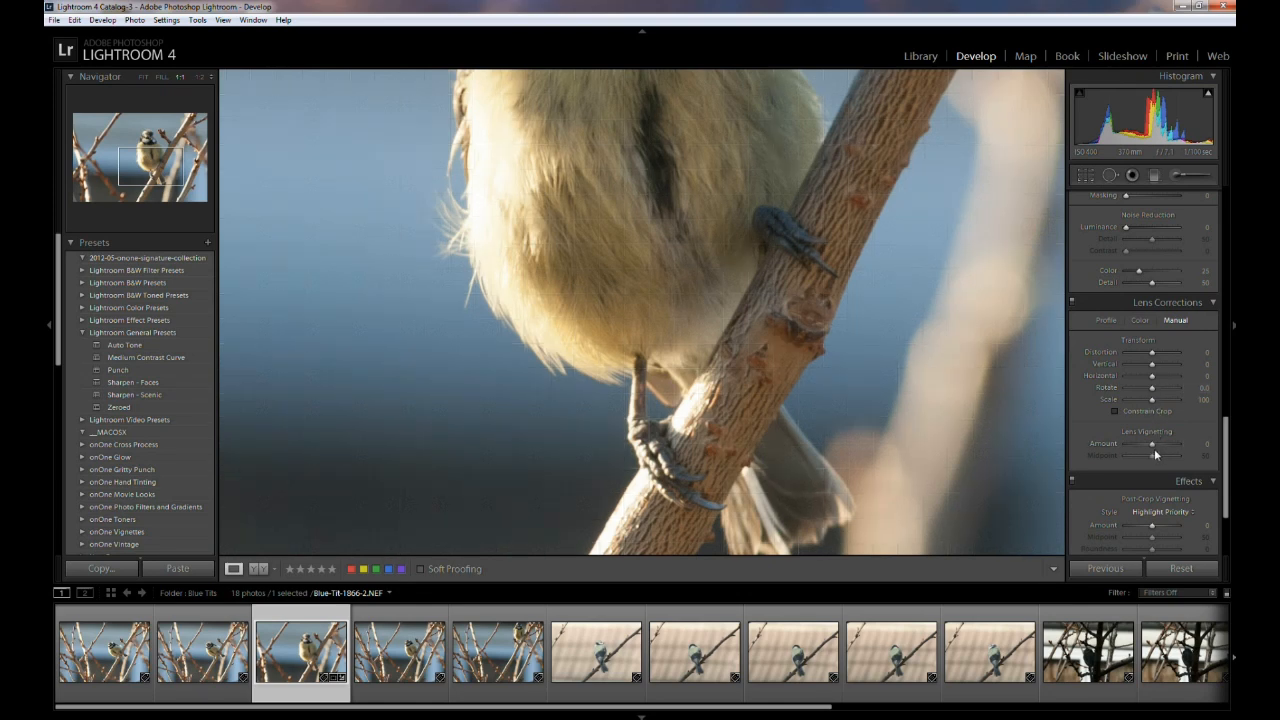
left_click(1107, 321)
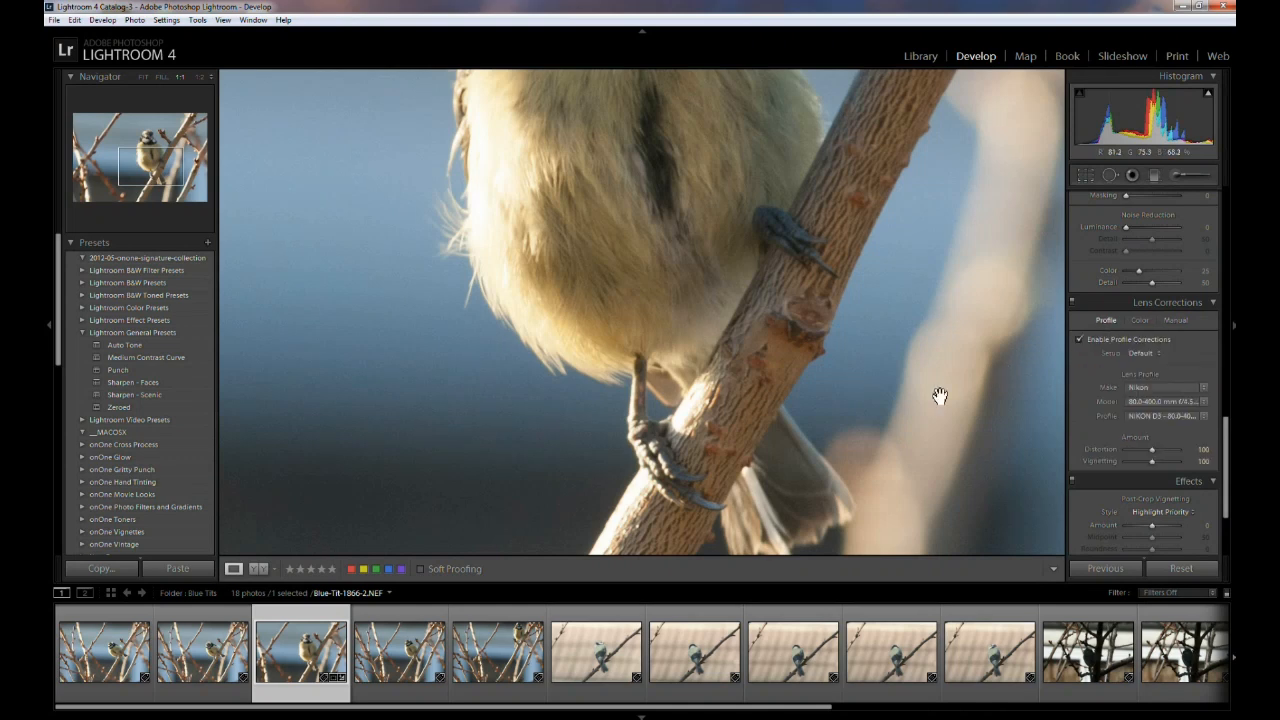
Set the photo's Vibrance to +31 and Saturation to +19, and compare the before and after versions
left_click(752, 390)
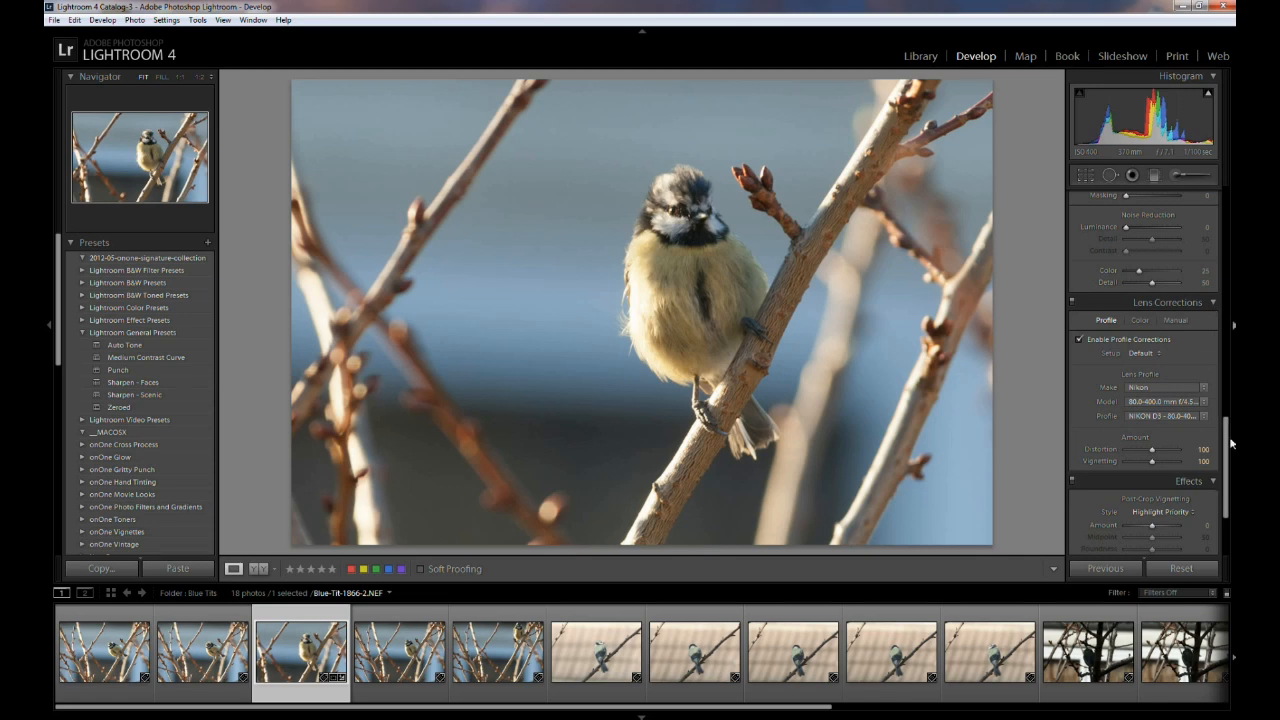
left_click_drag(1225, 440, 1232, 178)
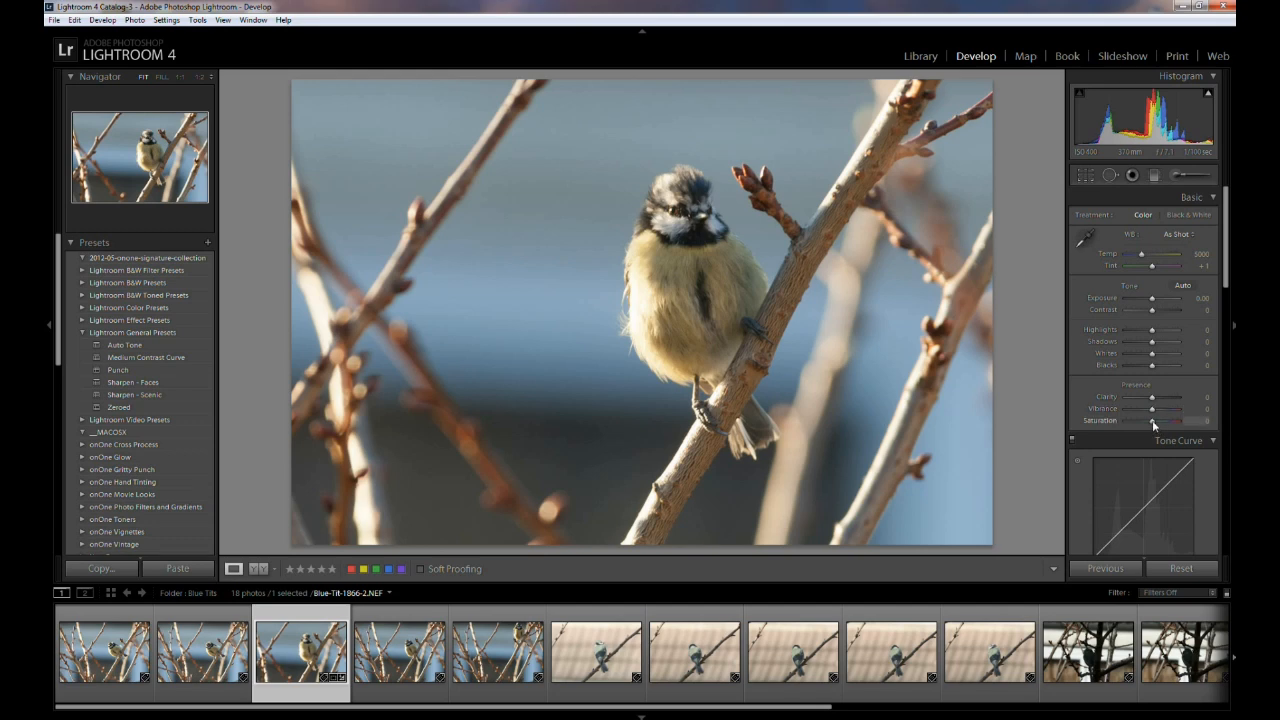
left_click_drag(1154, 425, 1163, 425)
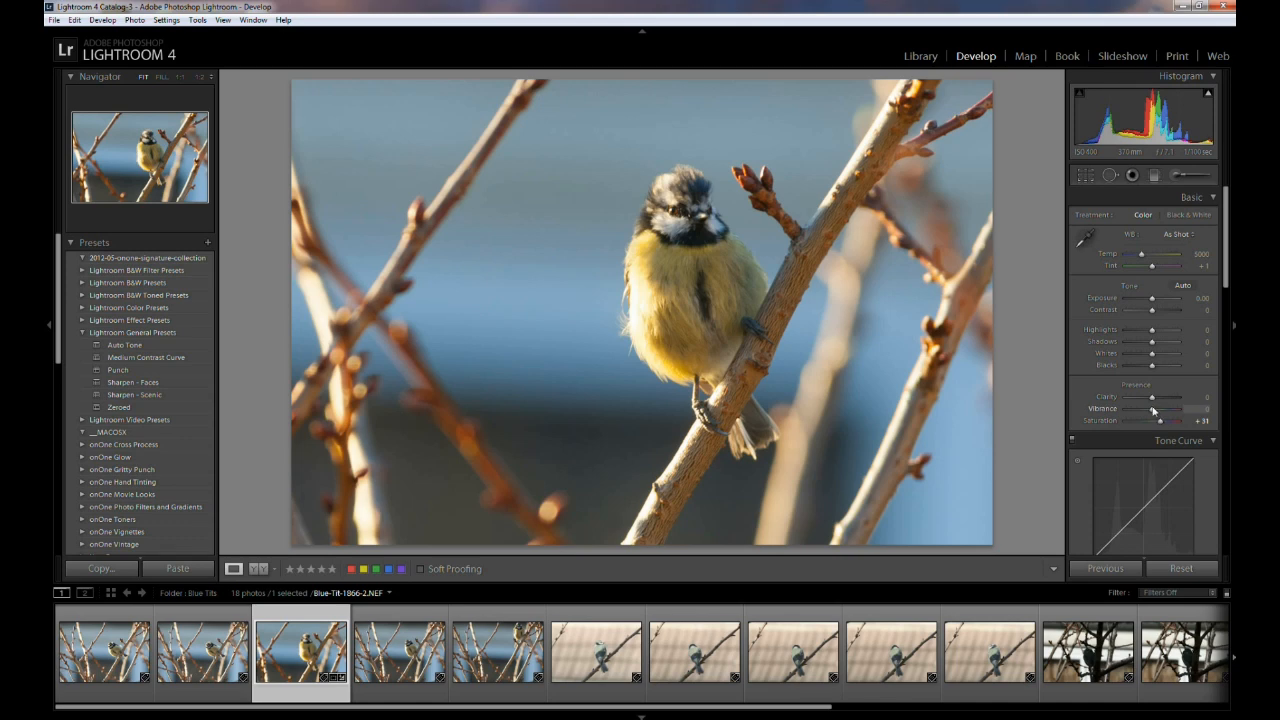
left_click_drag(1153, 410, 1164, 412)
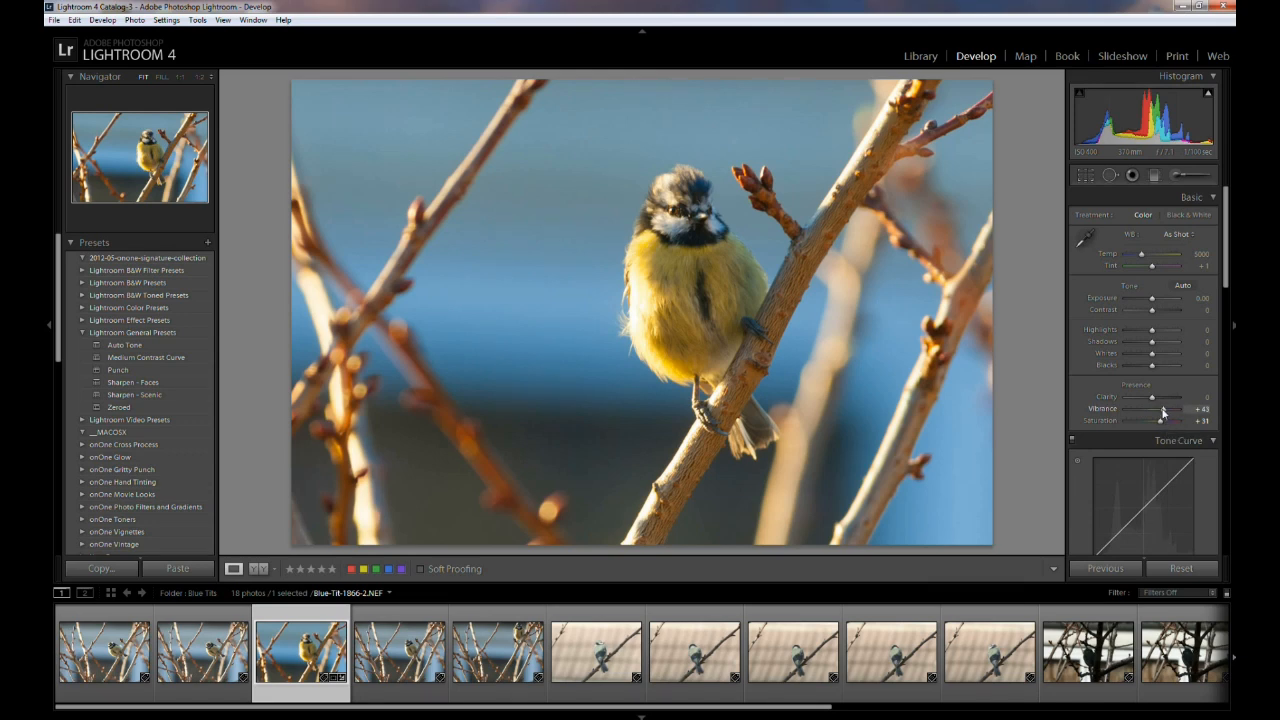
left_click_drag(1163, 410, 1160, 411)
left_click_drag(1160, 424, 1159, 424)
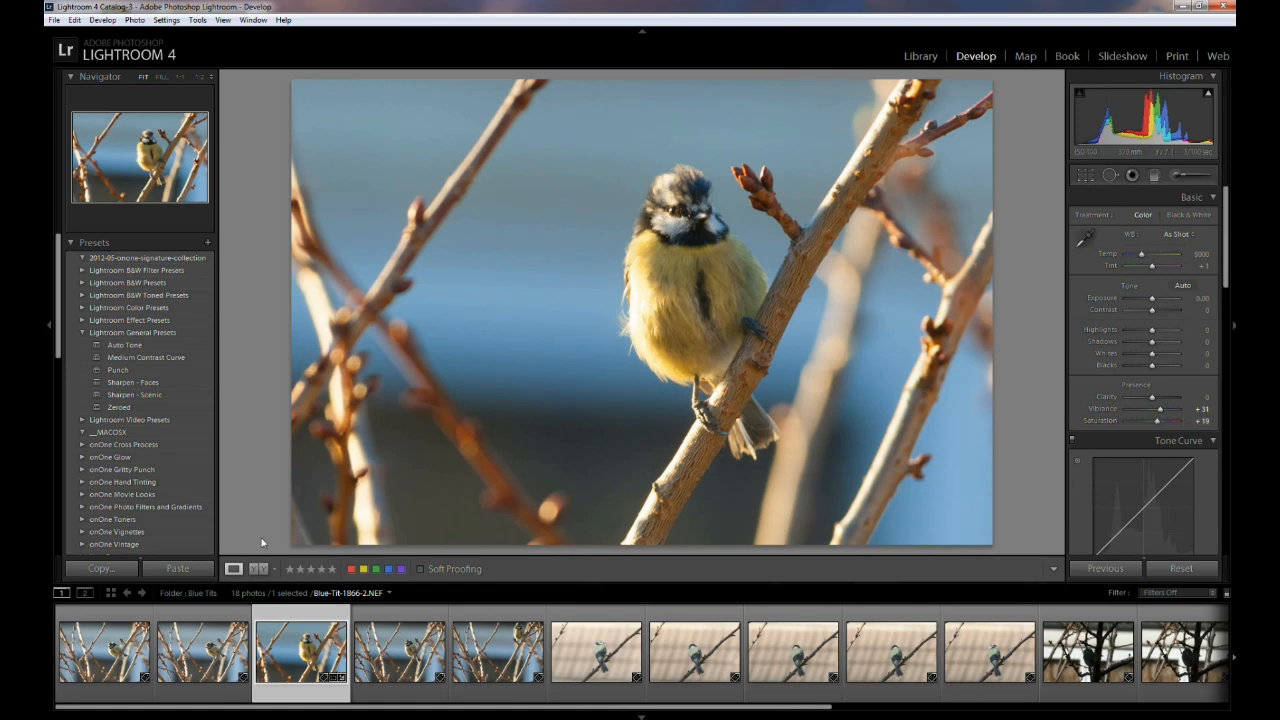
left_click(258, 568)
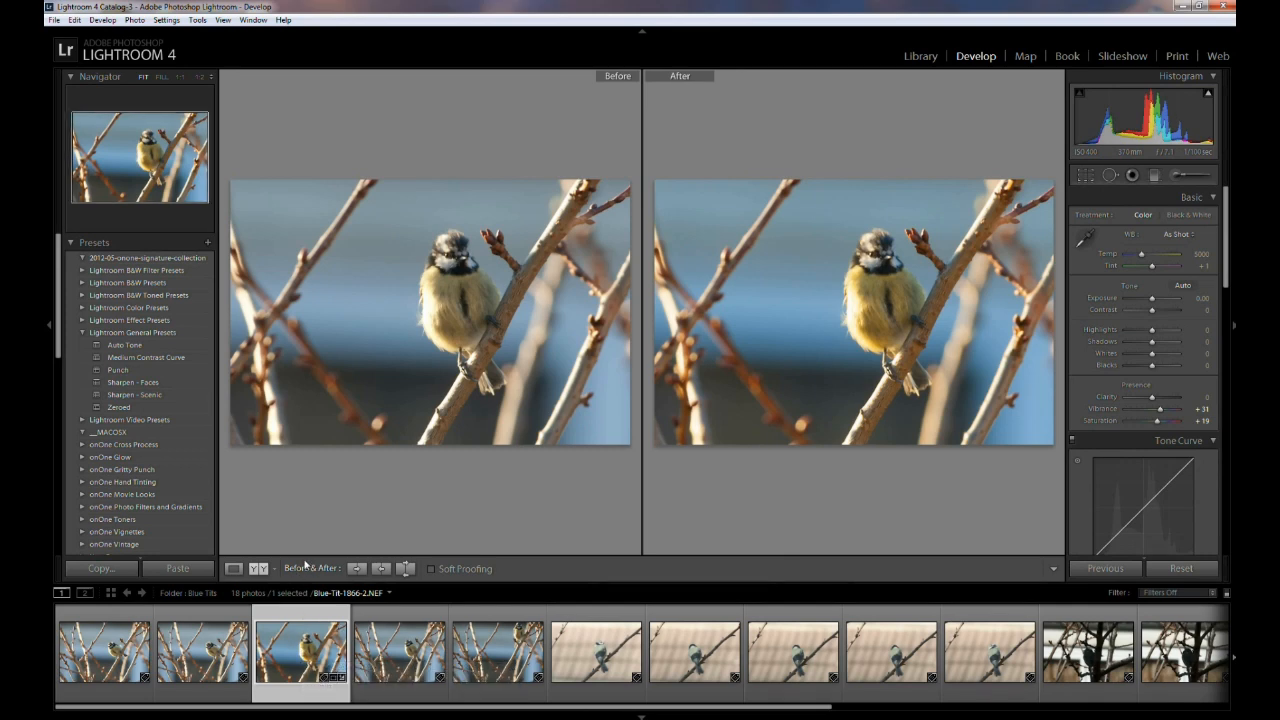
left_click(235, 569)
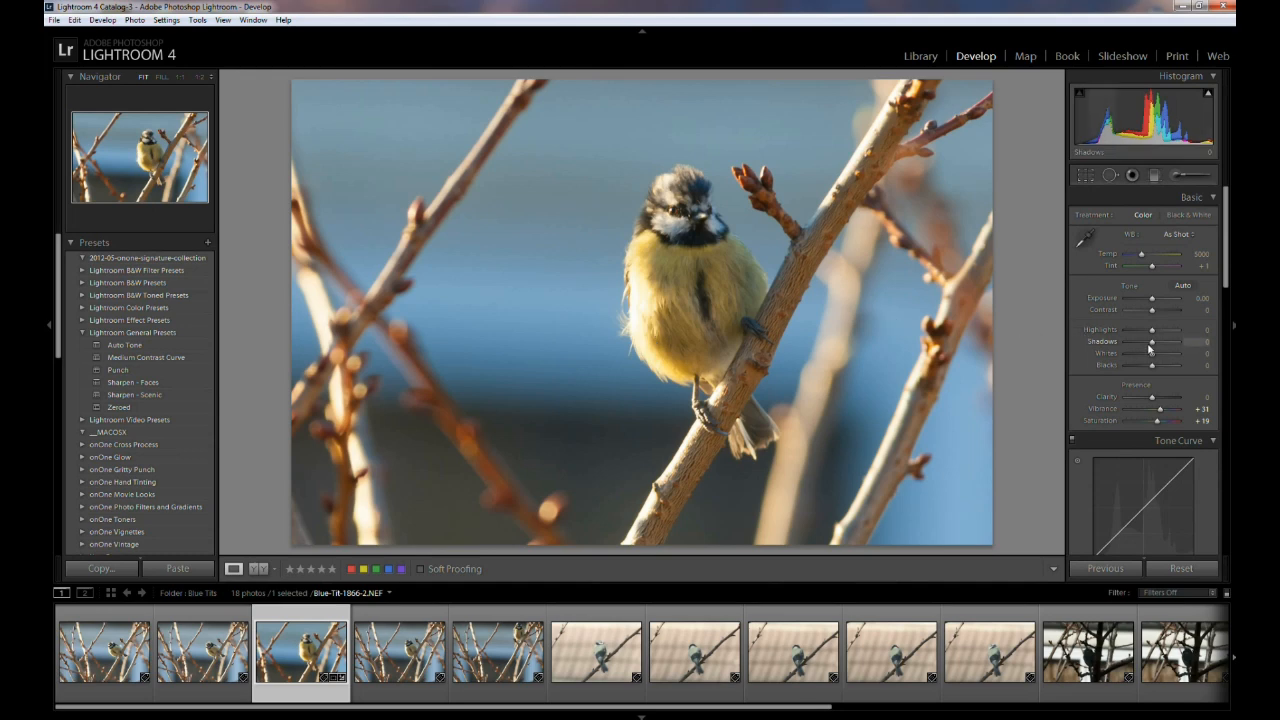
Set the tone adjustments to Highlights -100, Shadows +24 and Blacks -10
left_click_drag(1152, 332, 1126, 334)
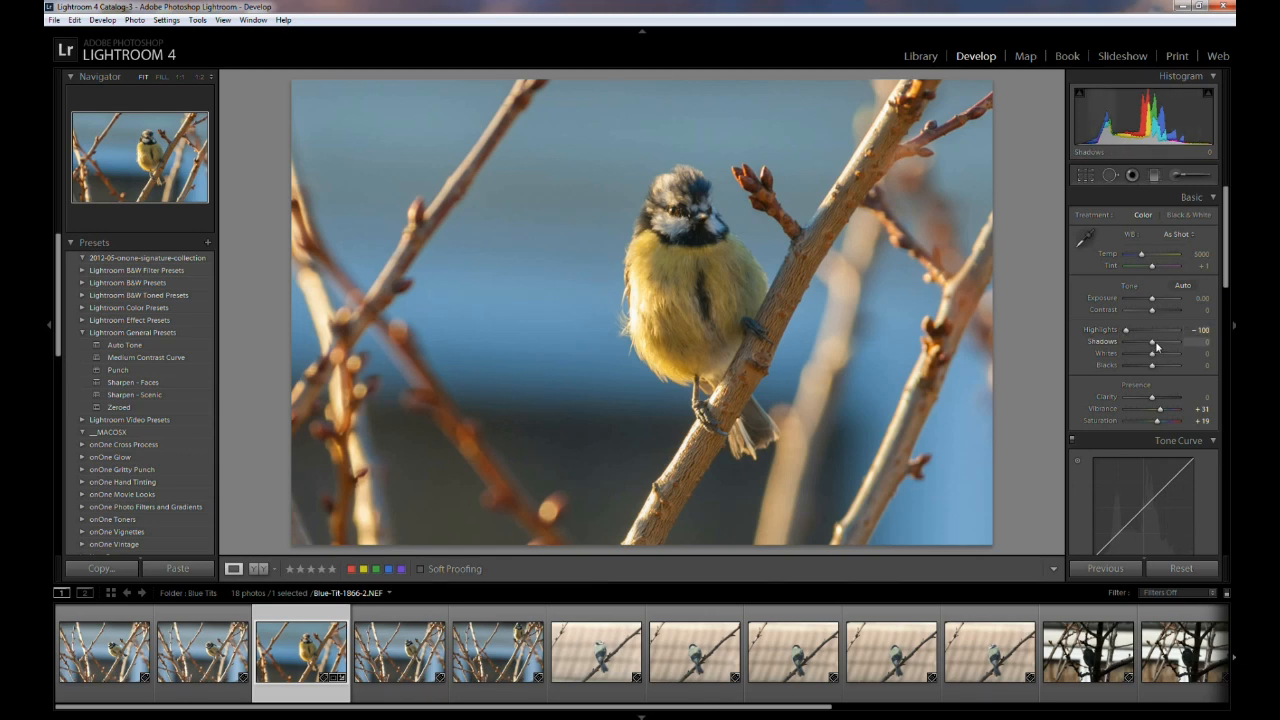
left_click_drag(1153, 346, 1159, 346)
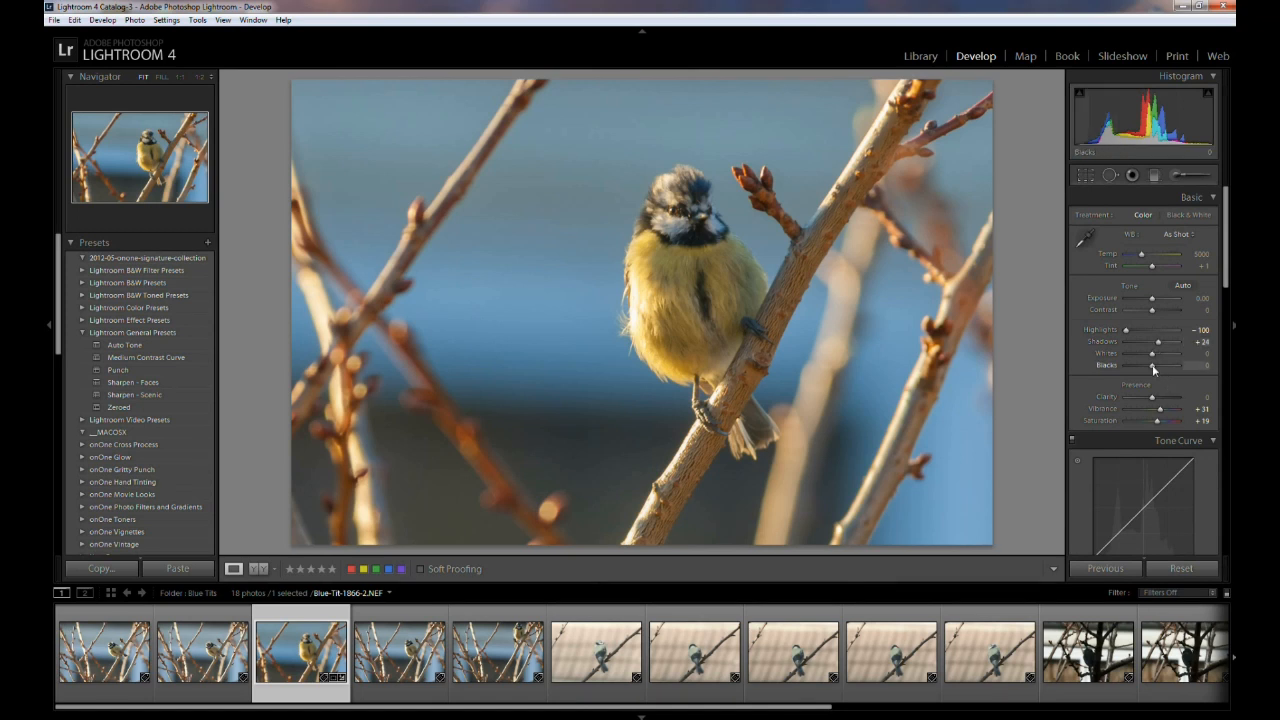
left_click_drag(1154, 368, 1151, 368)
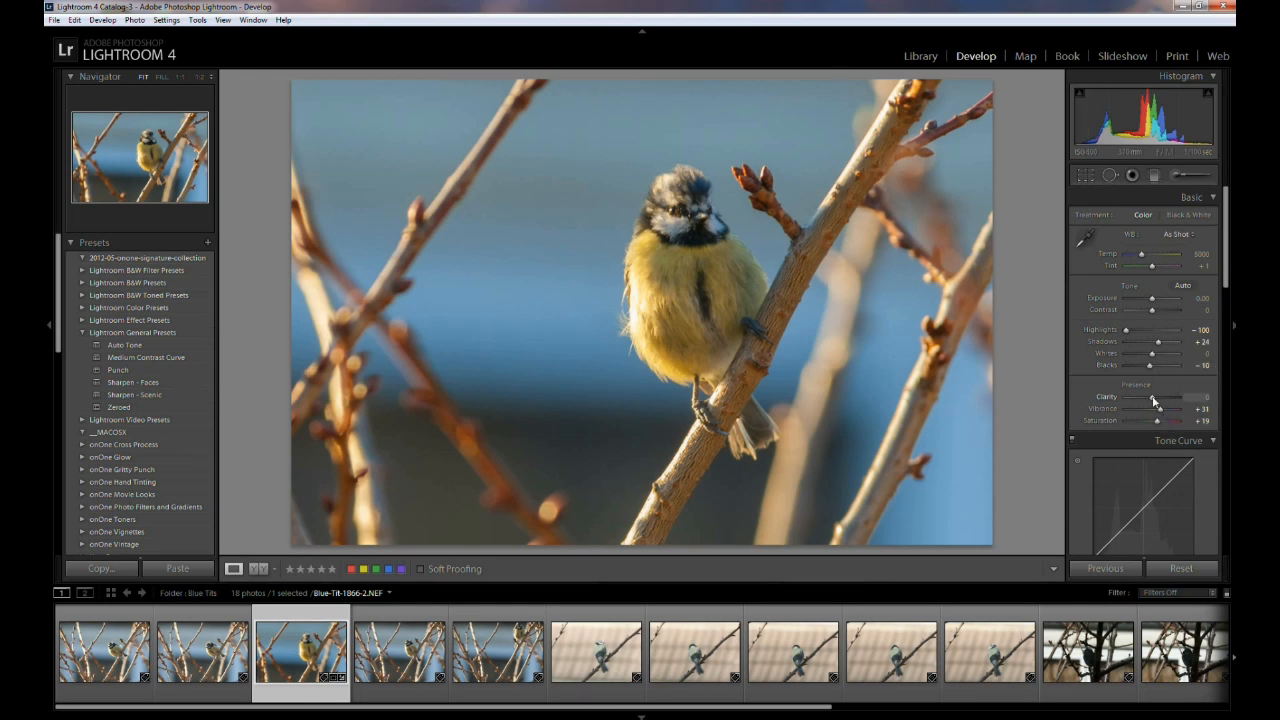
Set the photo's Clarity to +24, judging the effect on the bird's feathers at 1:1 magnification
left_click_drag(1153, 400, 1159, 401)
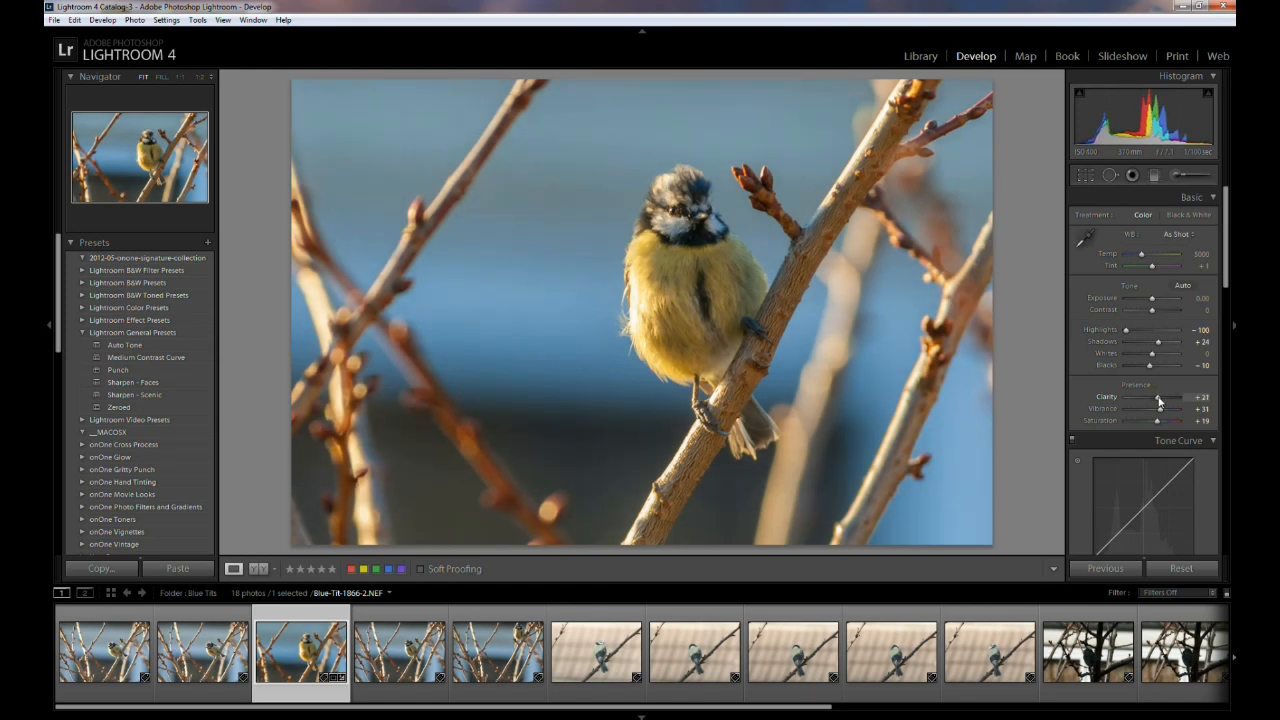
left_click_drag(1159, 401, 1172, 401)
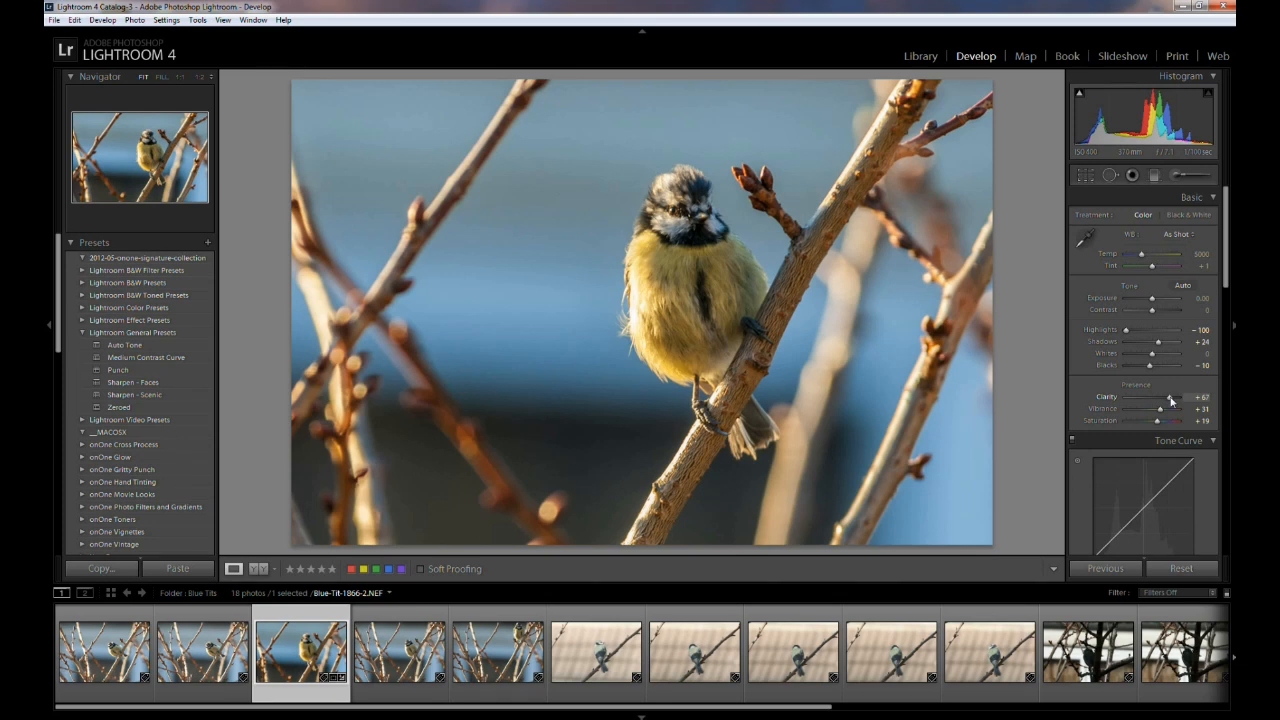
left_click_drag(1172, 401, 1160, 400)
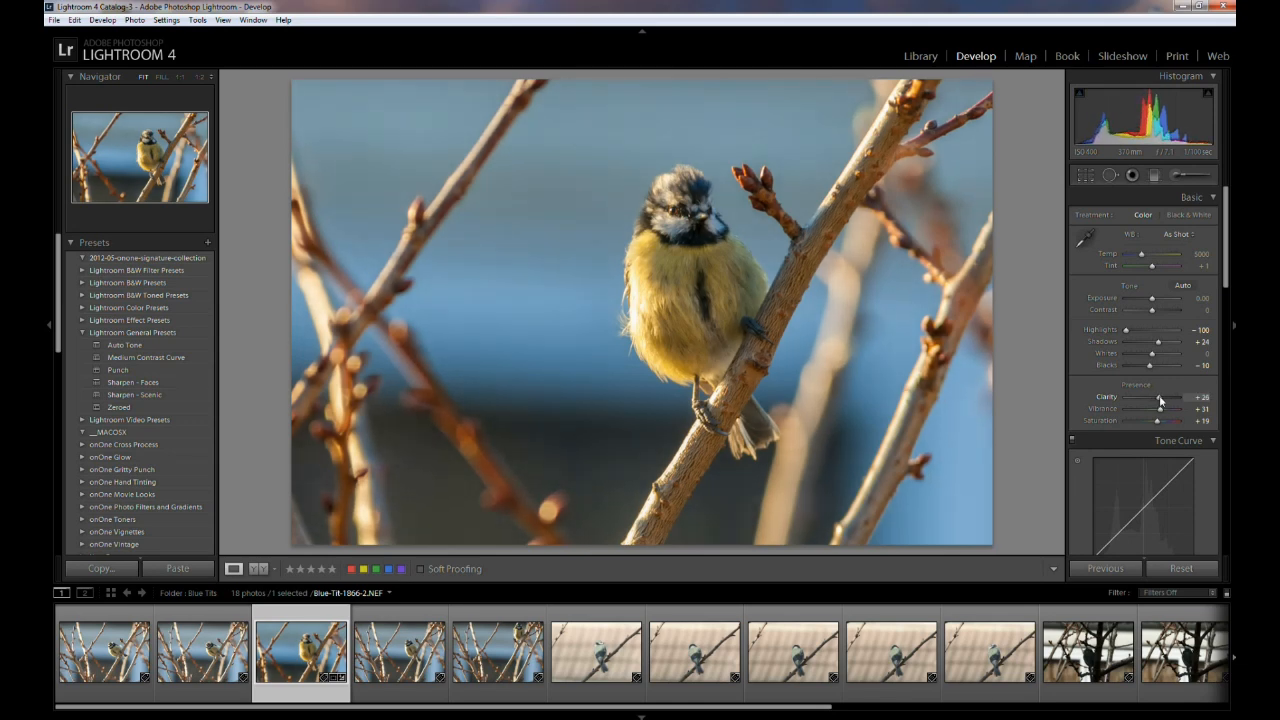
left_click(774, 346)
left_click_drag(569, 279, 694, 394)
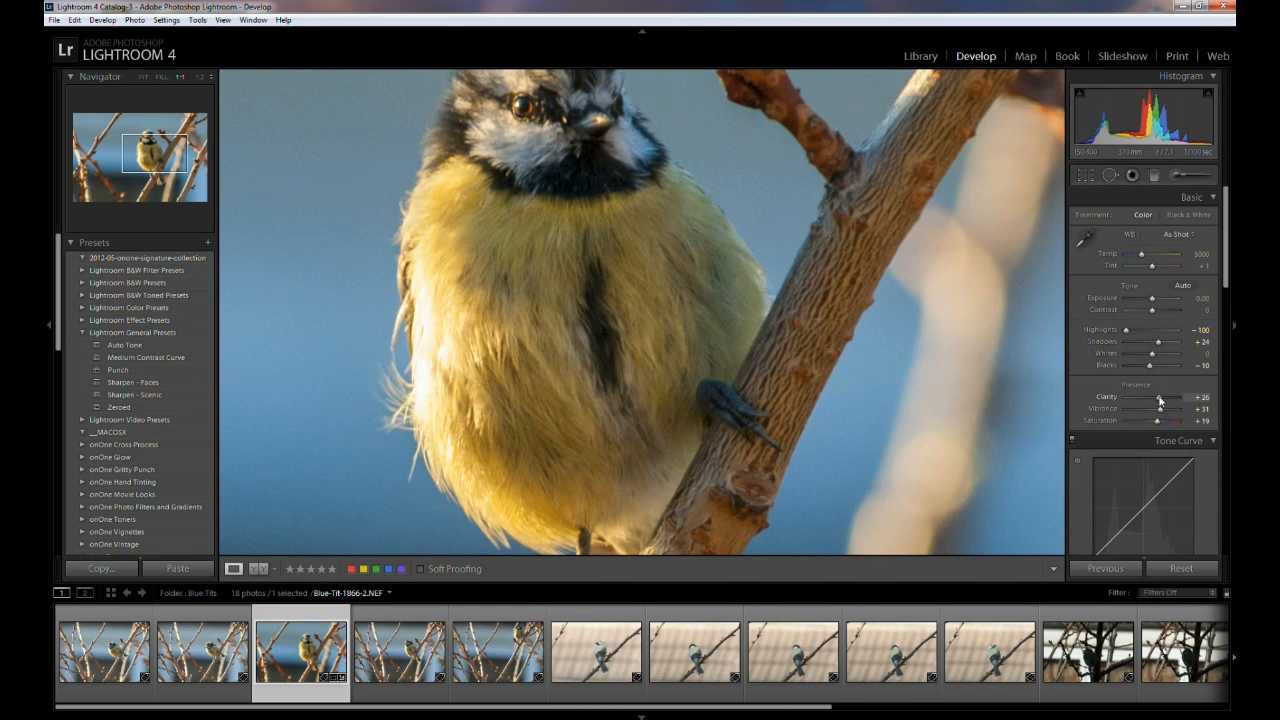
left_click_drag(1160, 400, 1160, 400)
Set the photo's sharpening Amount to 80 and Radius to 0.8, judging the effect on the bird's head and feathers
mouse_move(1226, 278)
left_mouse_down()
mouse_move(1226, 350)
mouse_move(1226, 277)
left_mouse_up()
left_click_drag(651, 337, 740, 400)
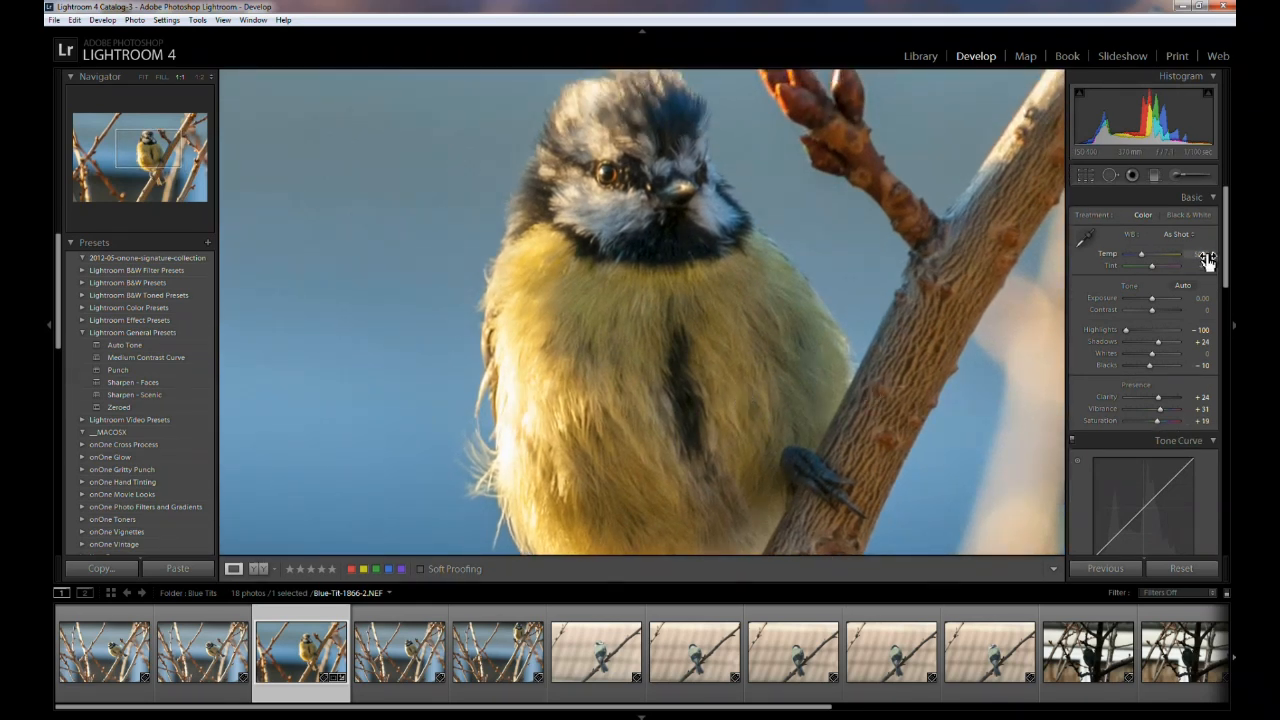
left_click(1212, 198)
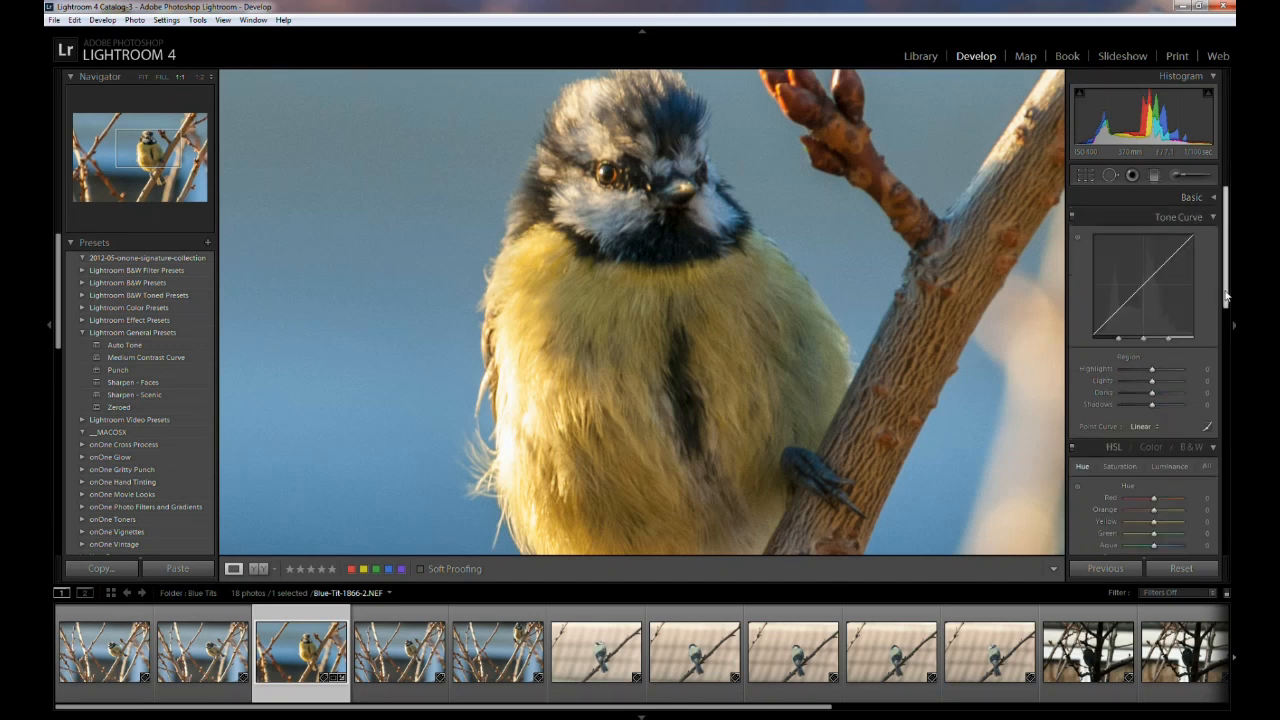
left_click_drag(1228, 298, 1229, 392)
scroll(1229, 395, "down", 3)
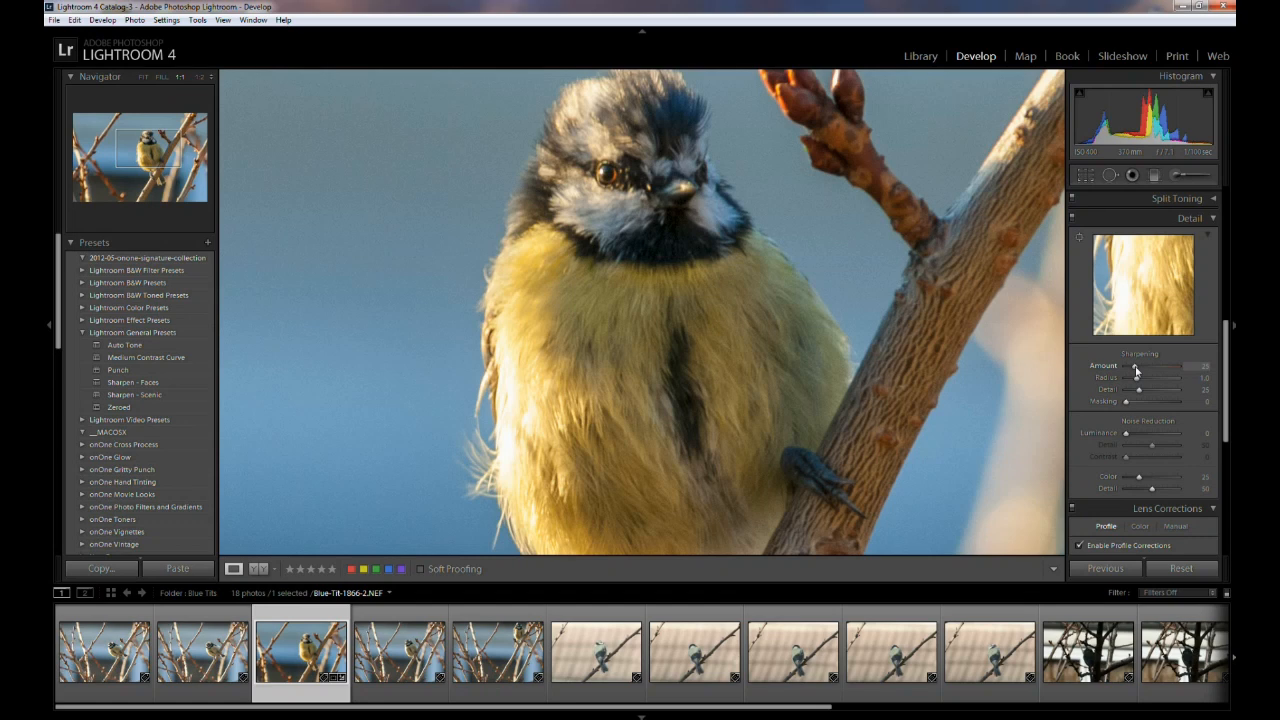
left_click_drag(1136, 370, 1159, 369)
left_click_drag(1159, 368, 1155, 368)
left_click_drag(811, 323, 736, 400)
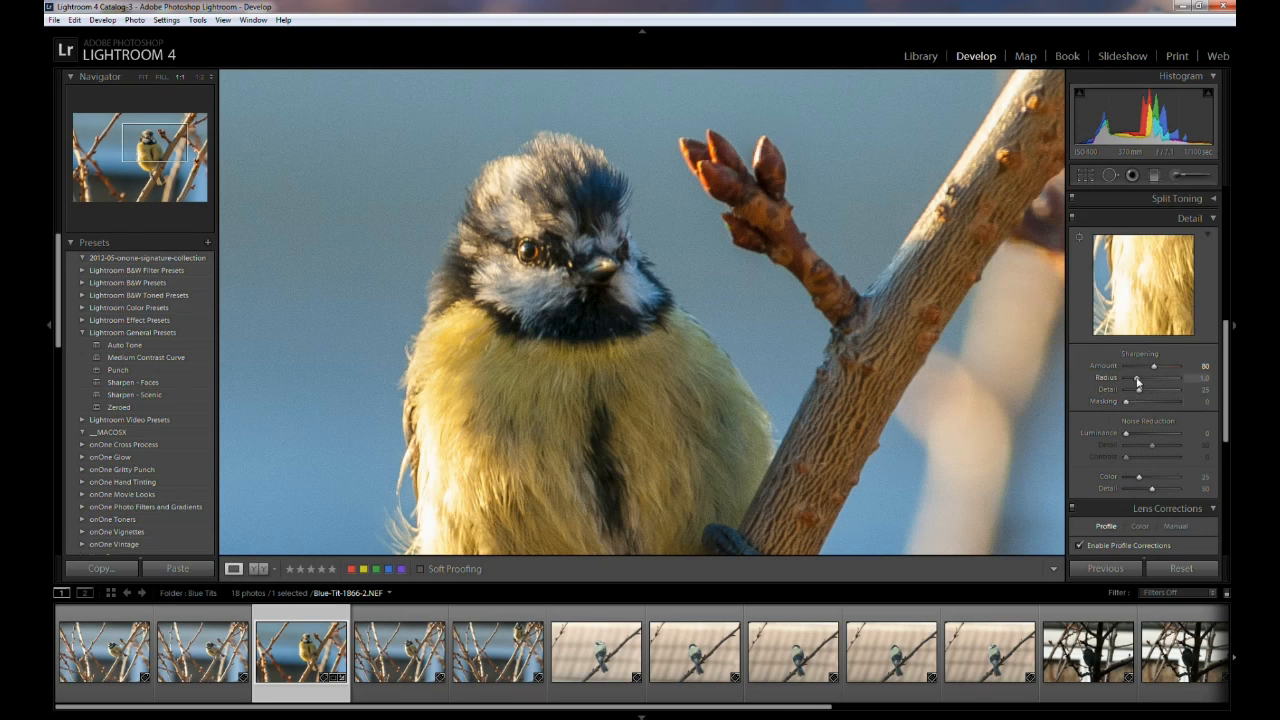
left_click_drag(1137, 381, 1133, 381)
Set the Luminance noise reduction to 35 and inspect the bird's breast and the surrounding background at 1:1 magnification
left_click_drag(1127, 436, 1148, 438)
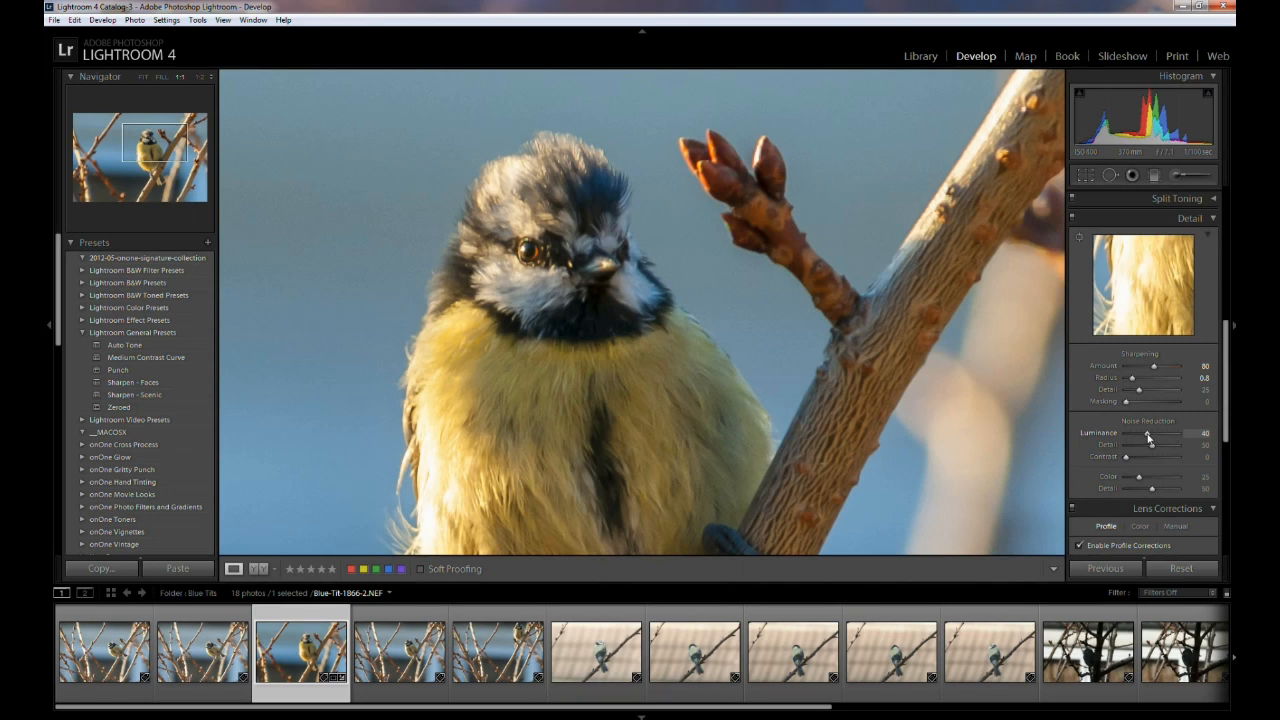
left_click_drag(1148, 438, 1145, 438)
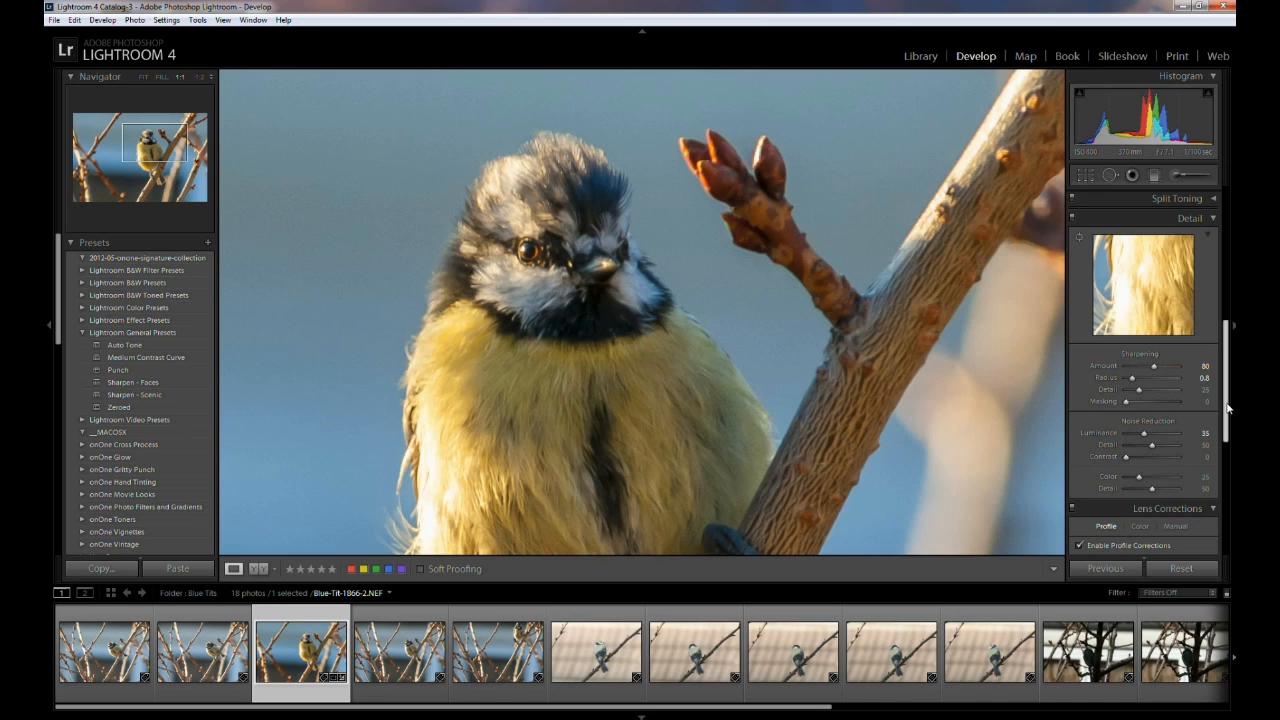
scroll(1229, 427, "down", 3)
left_click_drag(1229, 427, 1230, 451)
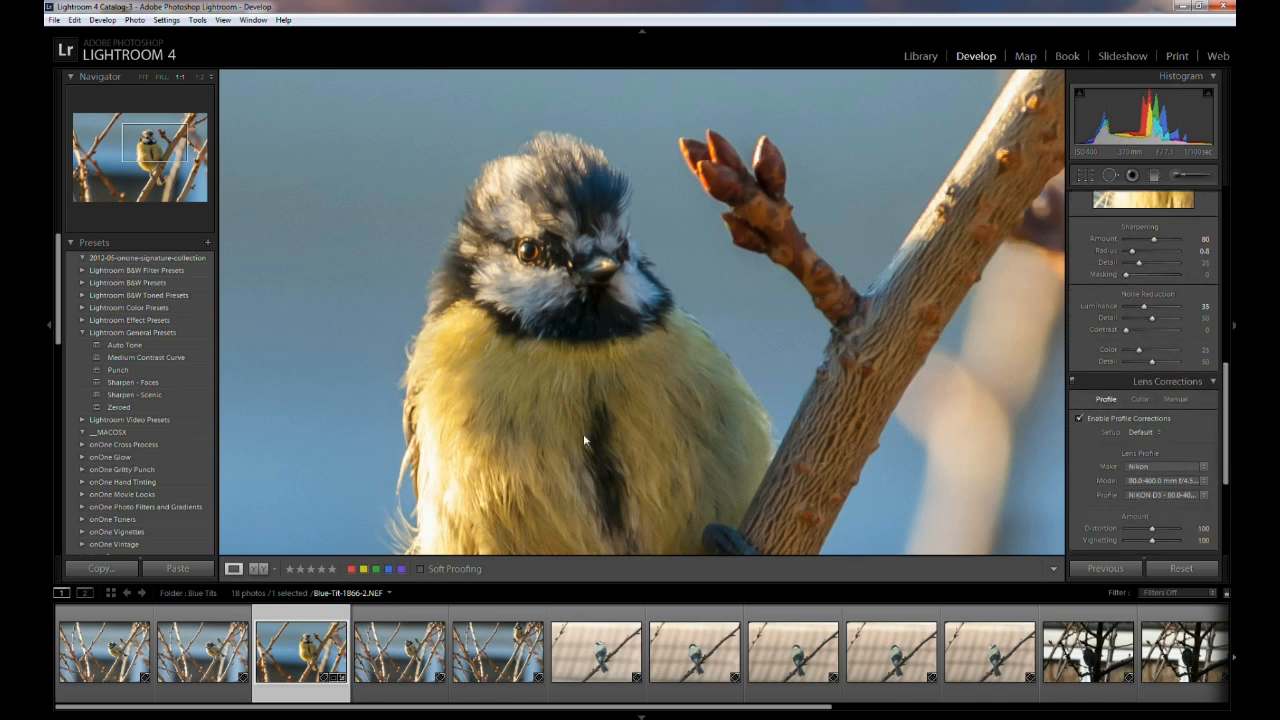
left_click_drag(560, 437, 650, 320)
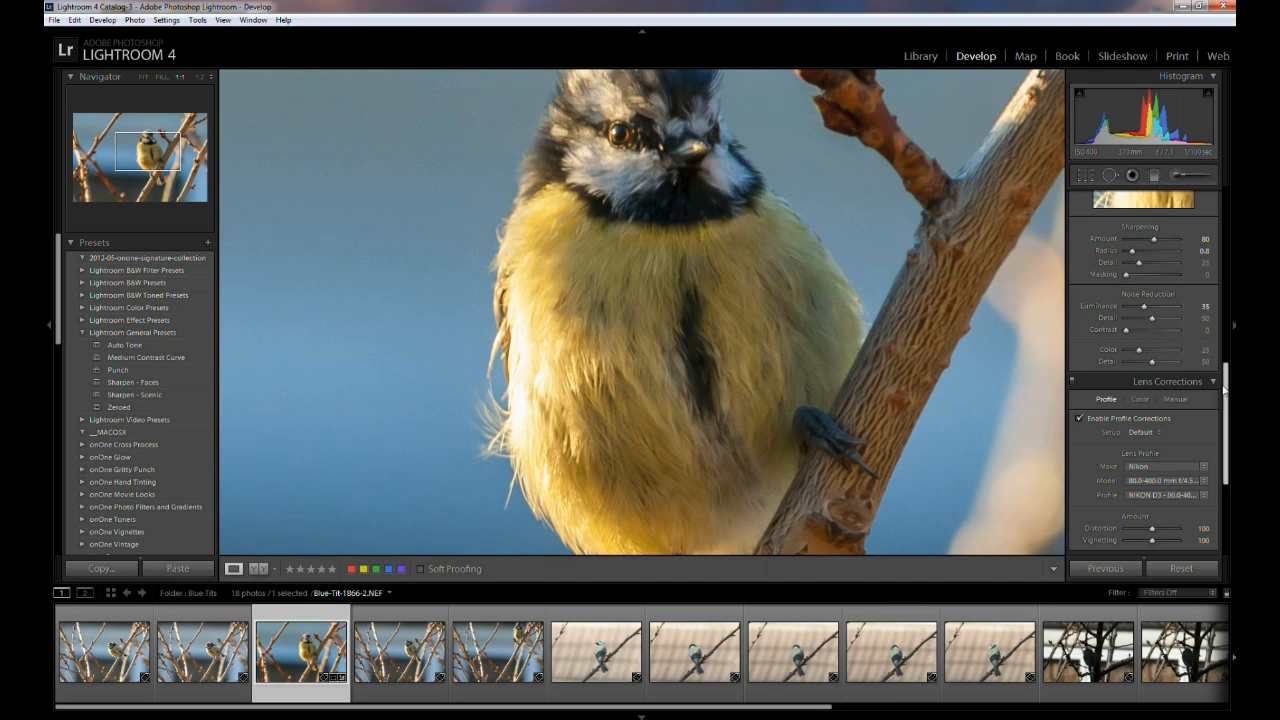
Point the detail preview at another part of the photo, raise the sharpening Amount to 100, and return to the whole-photo view
left_click_drag(1229, 386, 1202, 340)
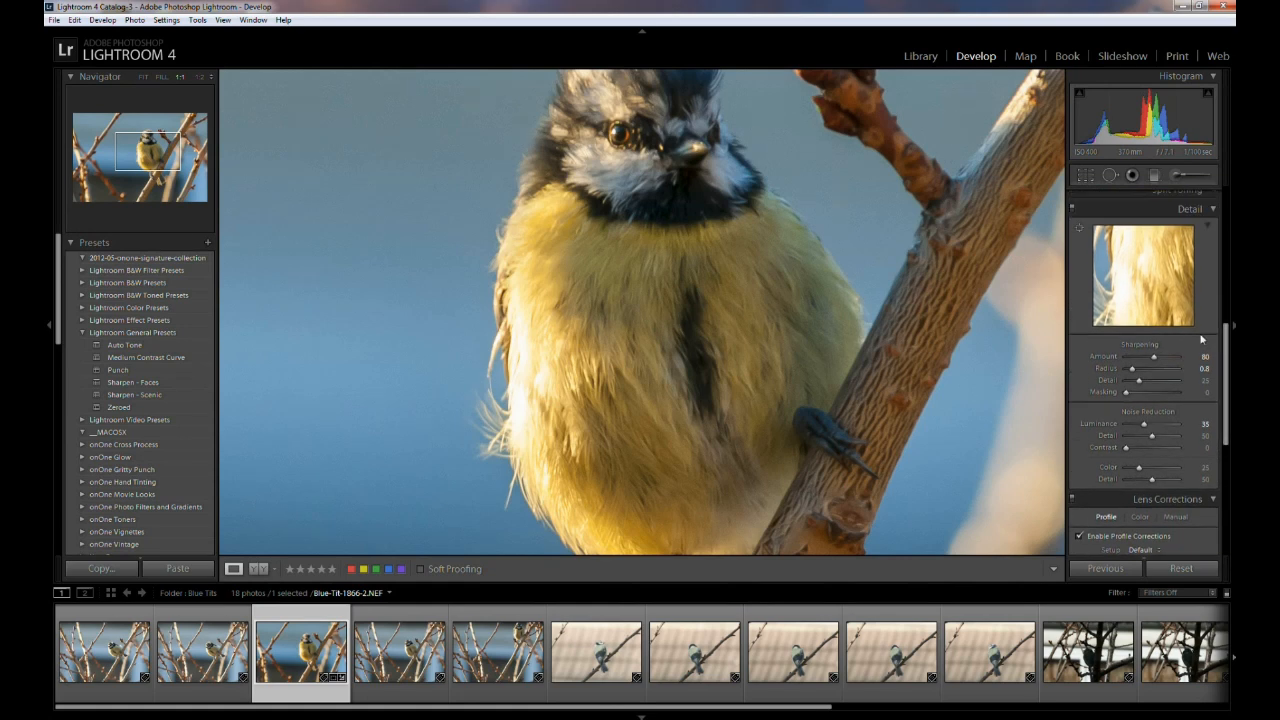
left_click(1079, 229)
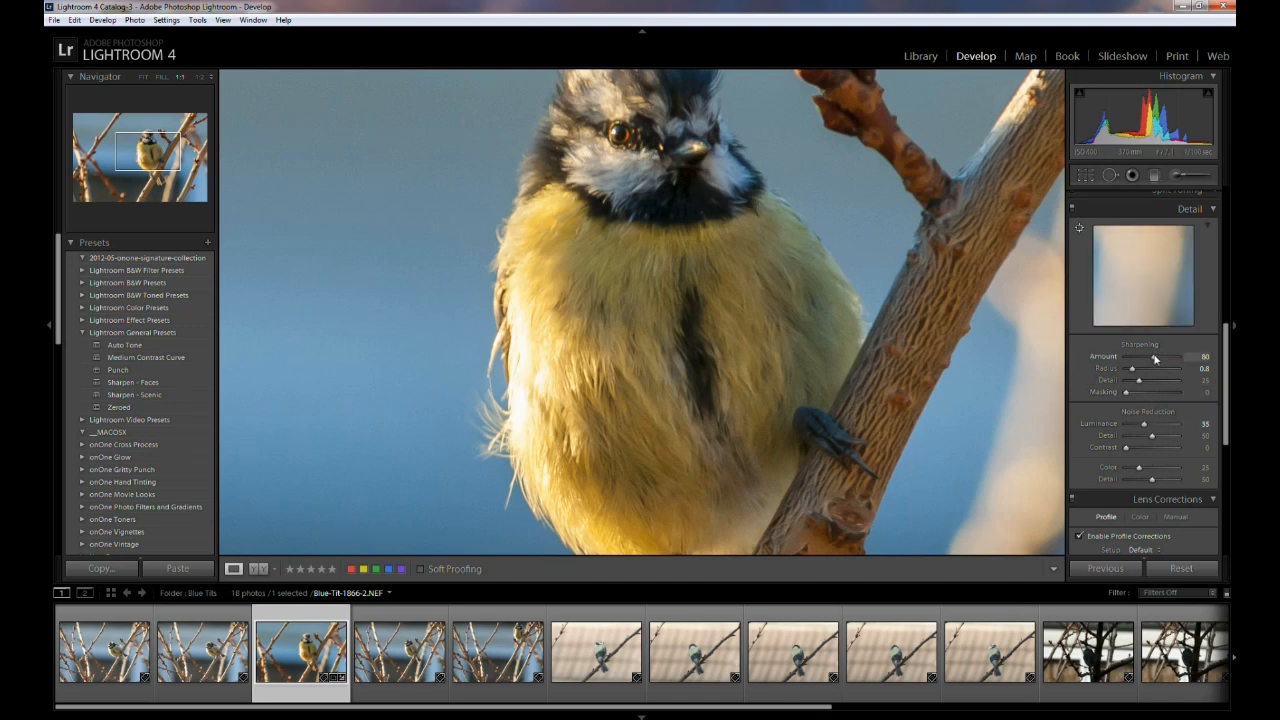
left_click_drag(1154, 358, 1161, 360)
left_click(721, 367)
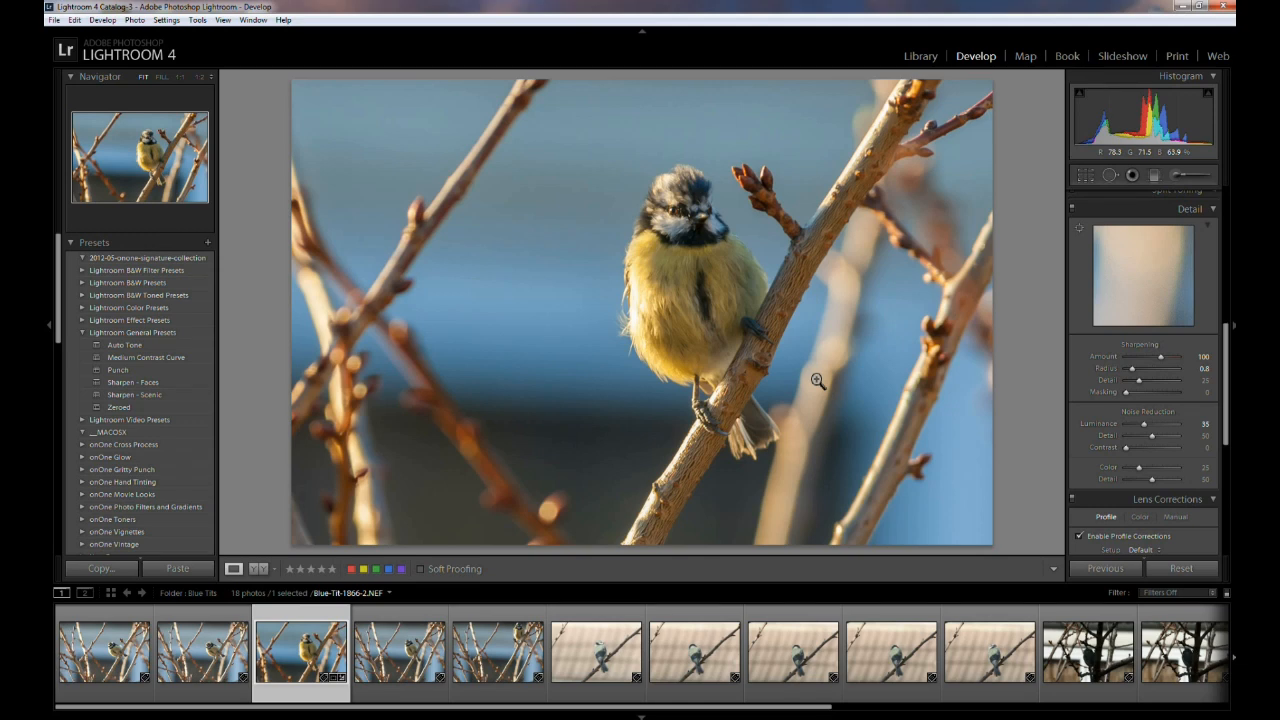
Reposition the photo within the existing crop so the bird sits lower and slightly further left in the frame
left_click(1087, 176)
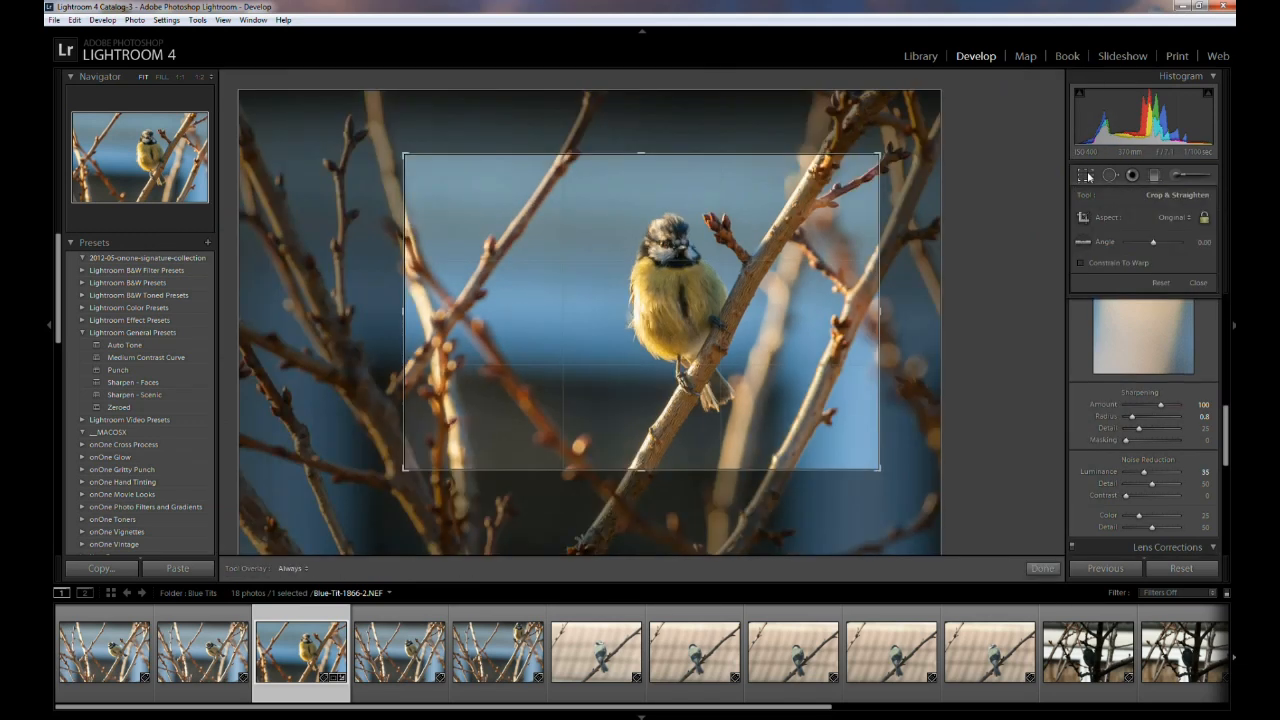
left_click_drag(744, 347, 728, 387)
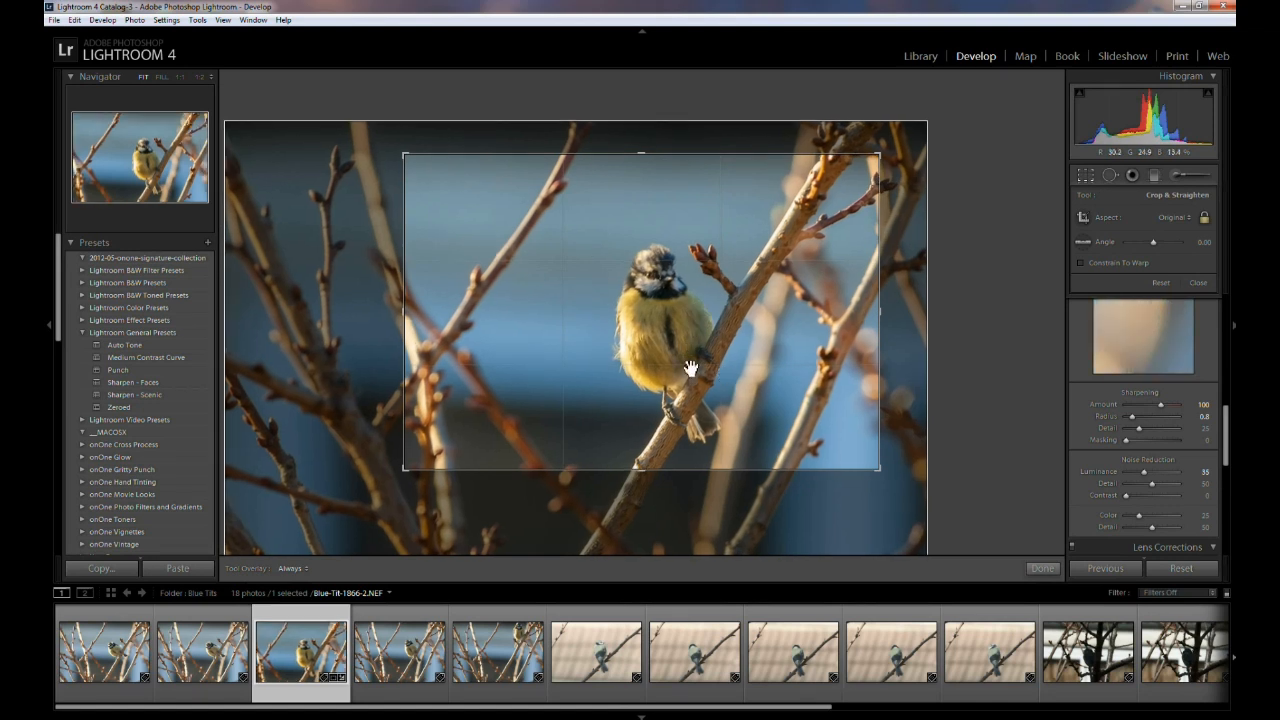
mouse_move(734, 377)
left_mouse_down()
mouse_move(749, 377)
mouse_move(735, 374)
left_mouse_up()
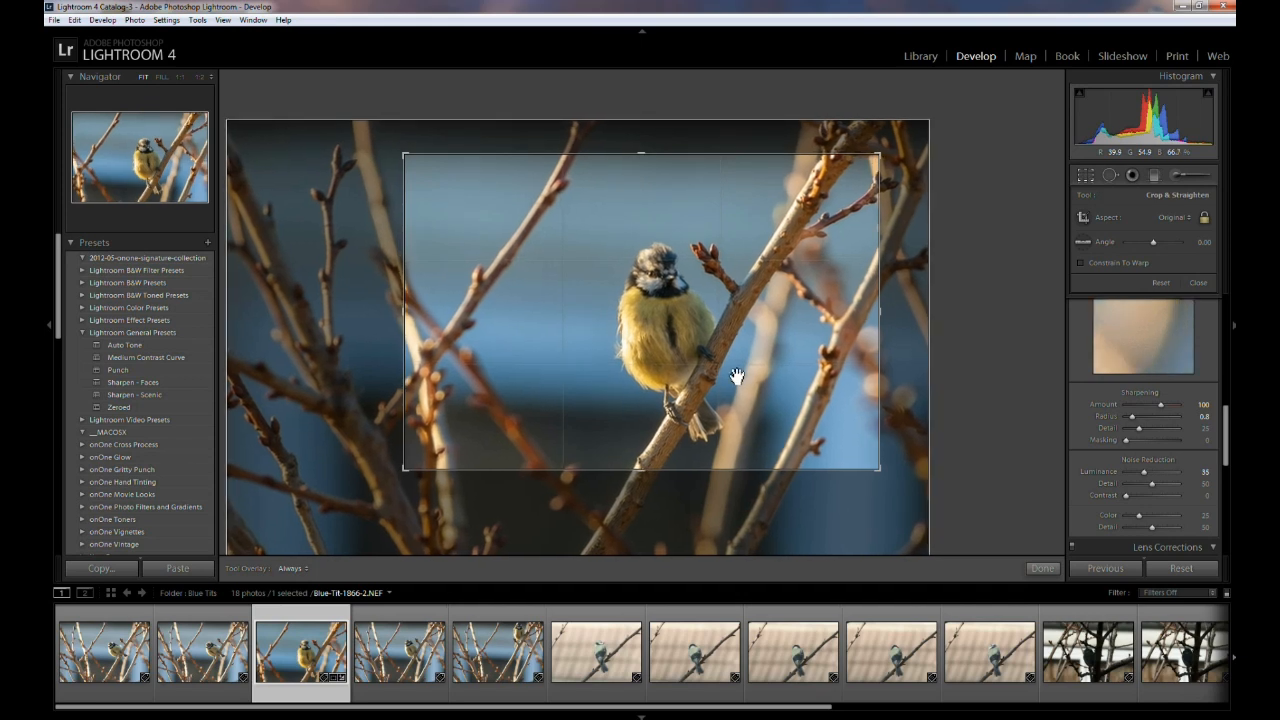
left_click(1046, 569)
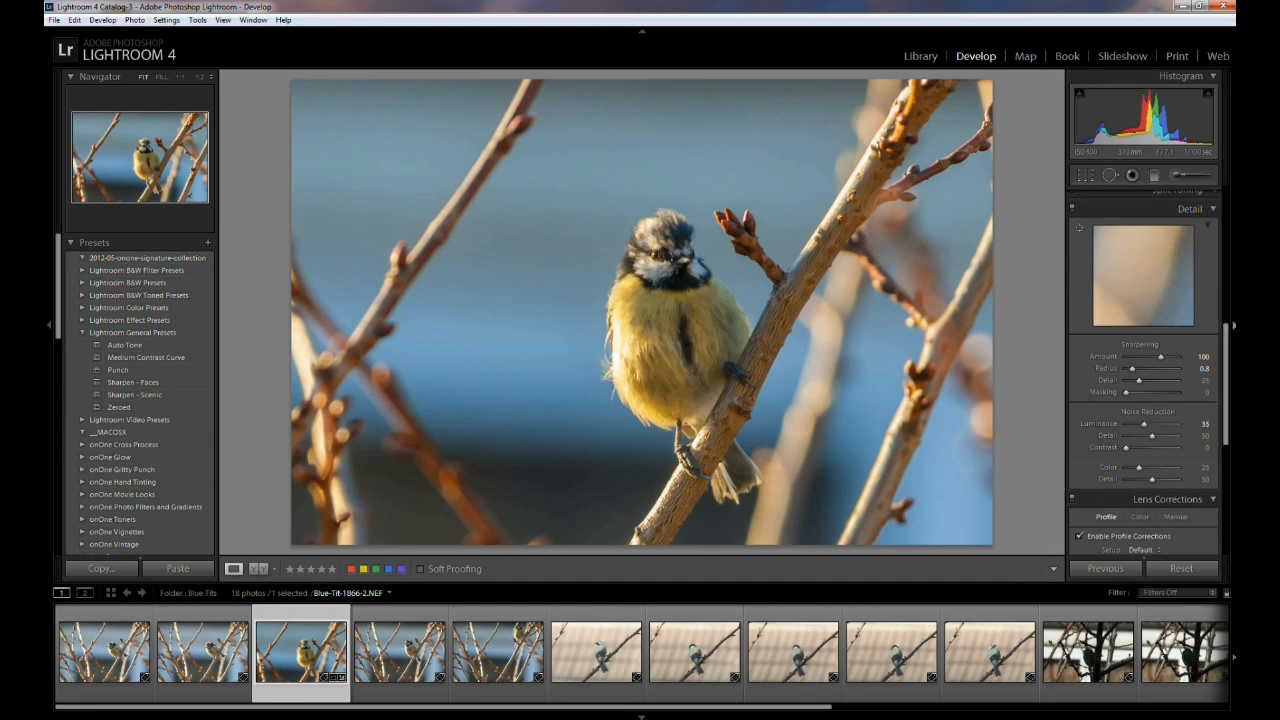
Add a Highlight Priority post-crop vignette with Amount -29 and Midpoint 61
scroll(1228, 430, "down", 5)
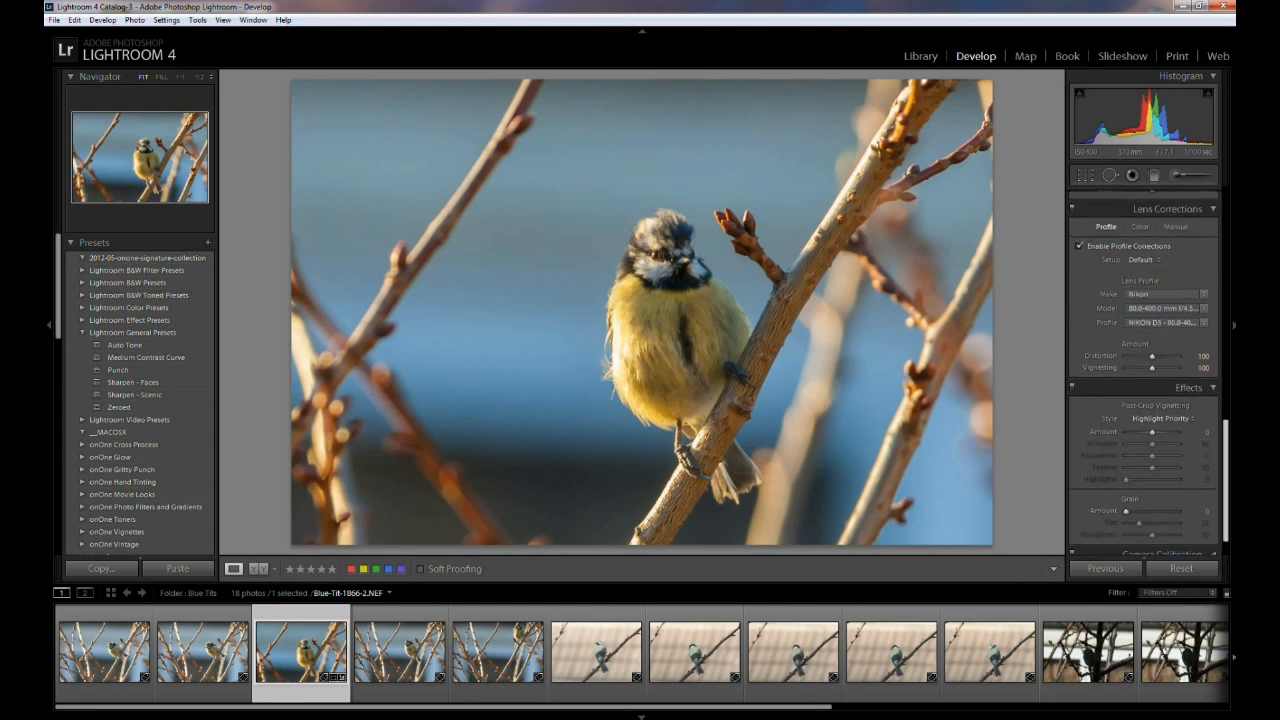
scroll(1149, 373, "down", 2)
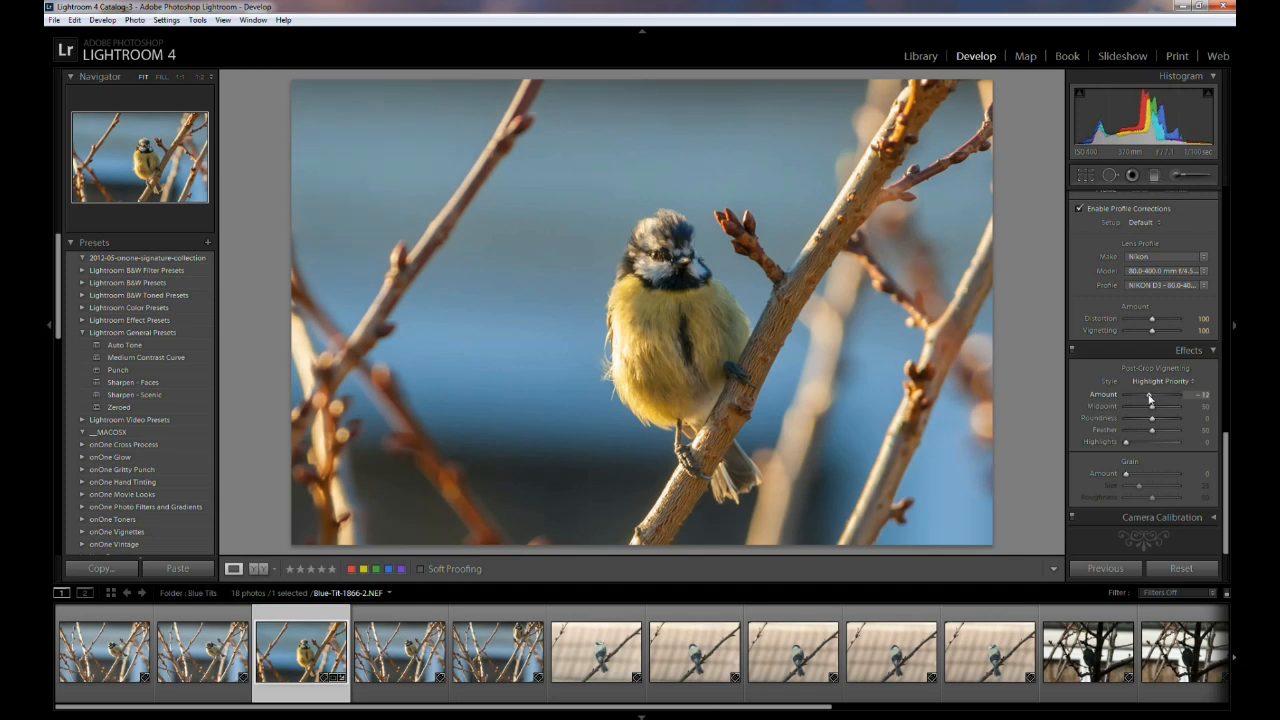
mouse_move(1151, 398)
left_mouse_down()
mouse_move(1126, 397)
mouse_move(1144, 399)
left_mouse_up()
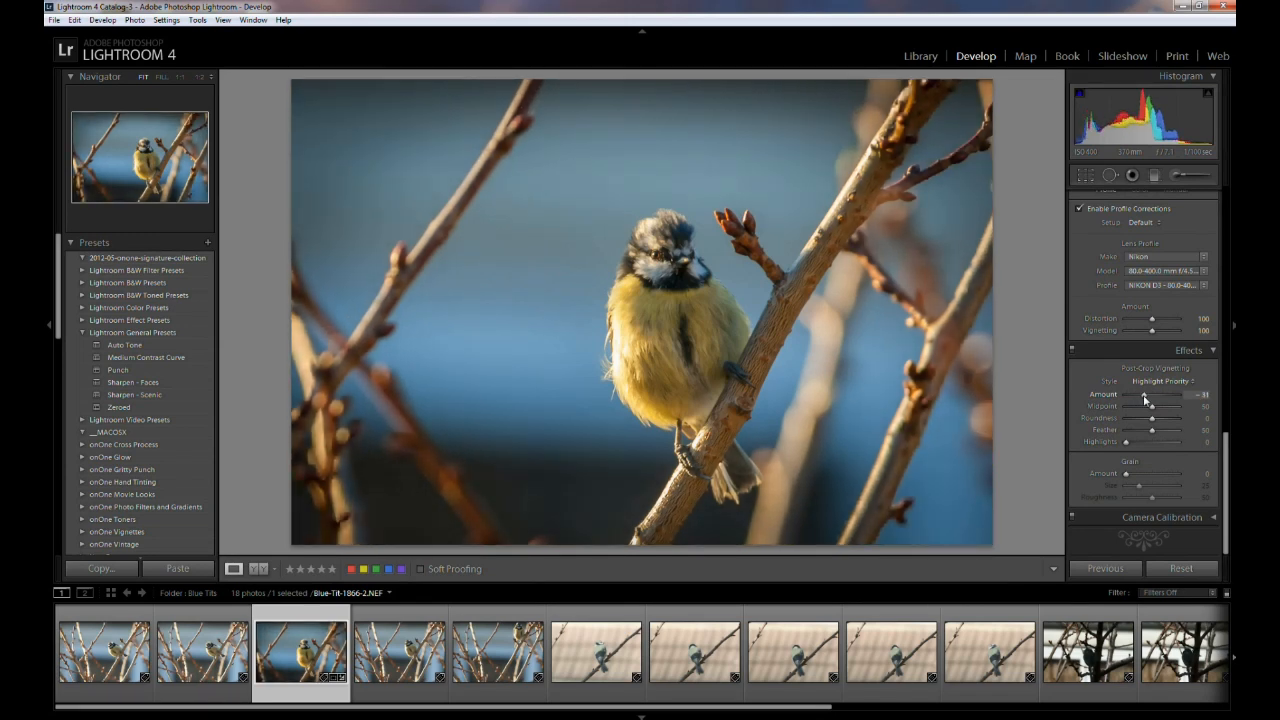
left_click_drag(1144, 399, 1146, 399)
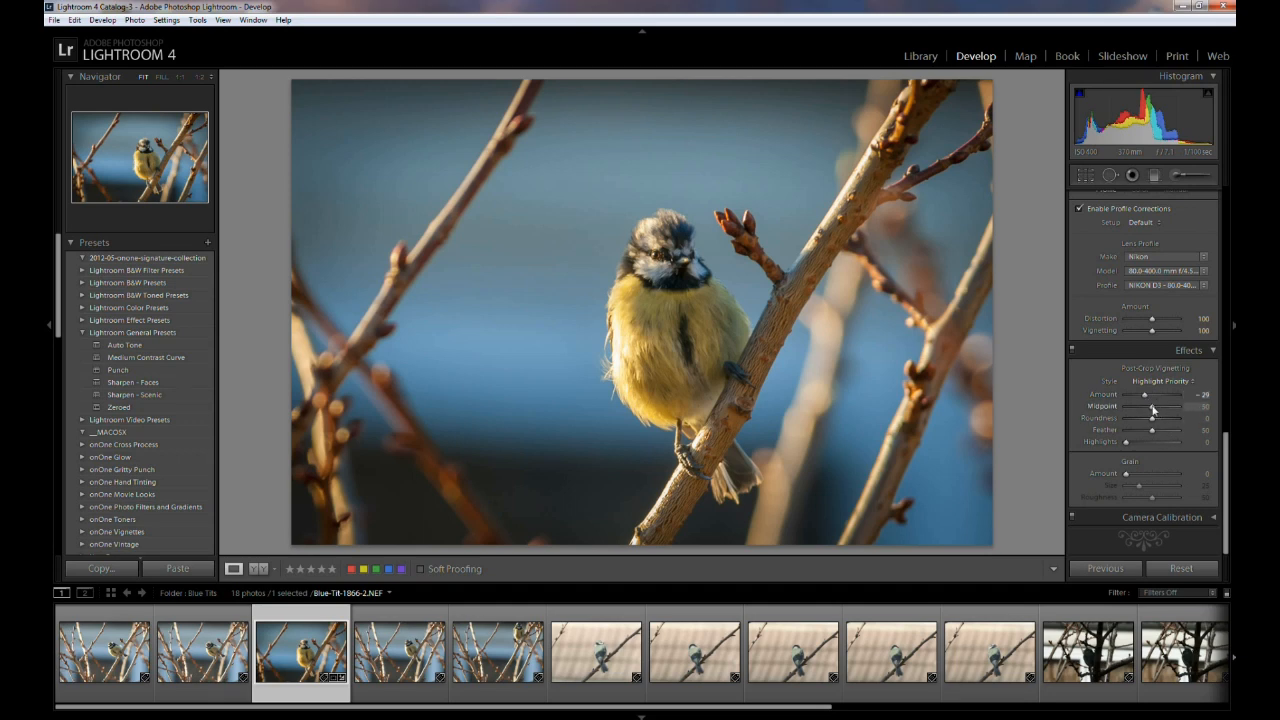
left_click_drag(1152, 407, 1159, 410)
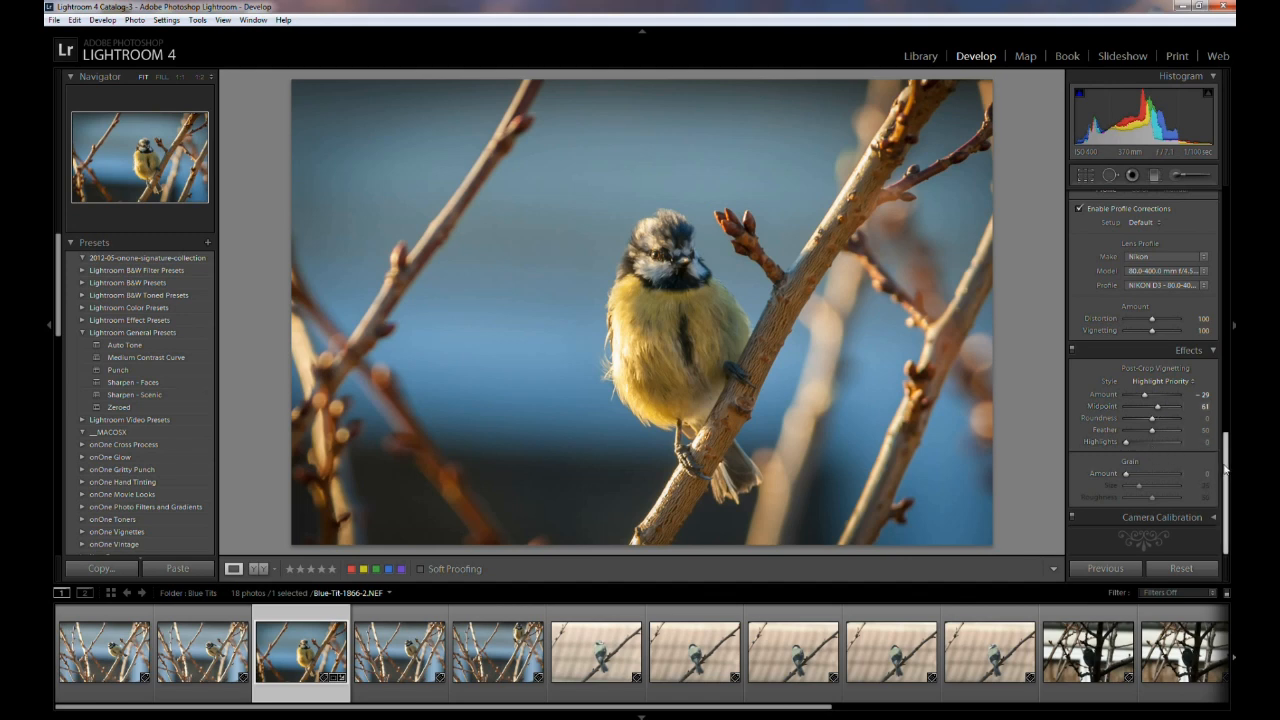
Prepare an Adjustment Brush with the mask overlay shown and a brush size of 15.7 for the bird's body at 1:1 magnification
left_click_drag(1226, 480, 1224, 422)
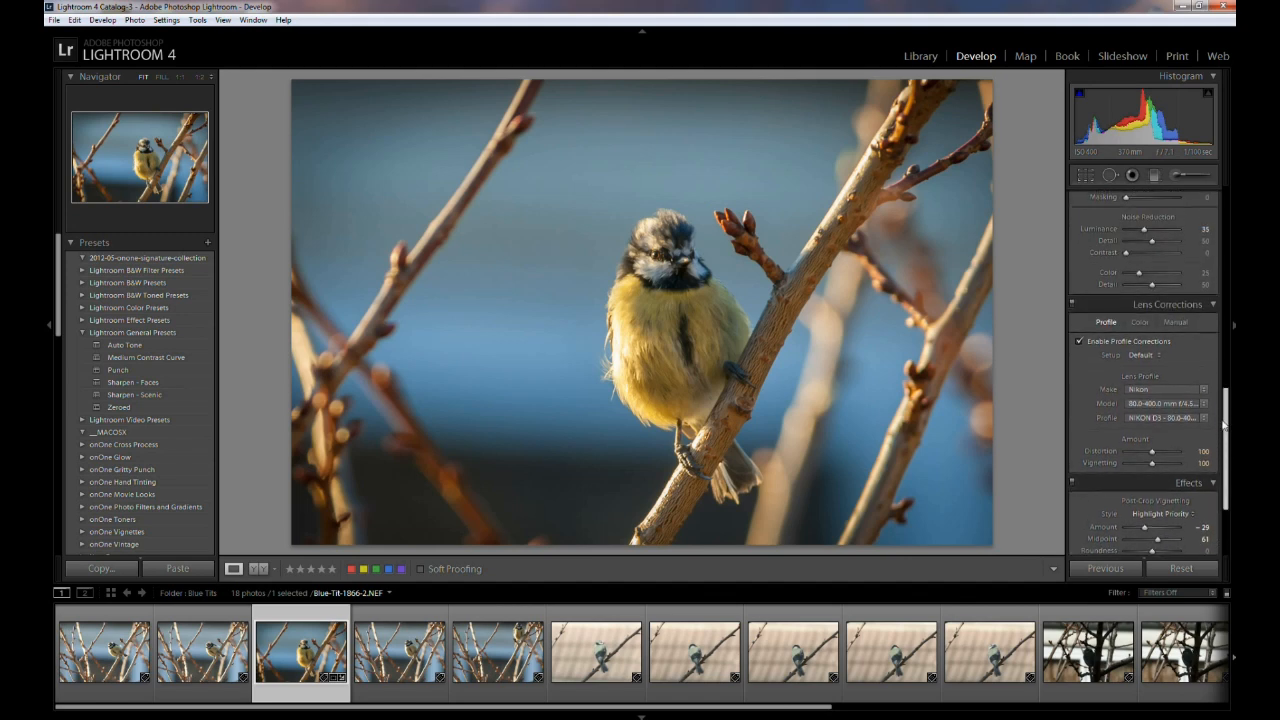
left_click(1176, 178)
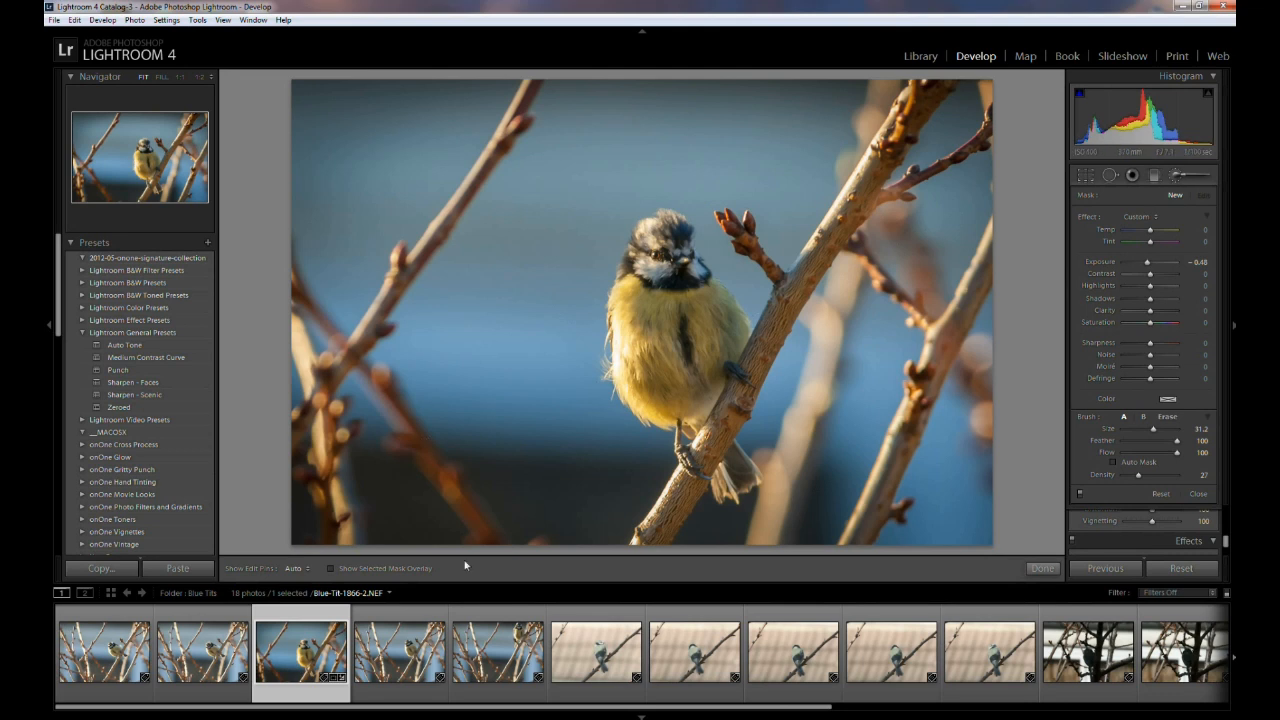
left_click(331, 568)
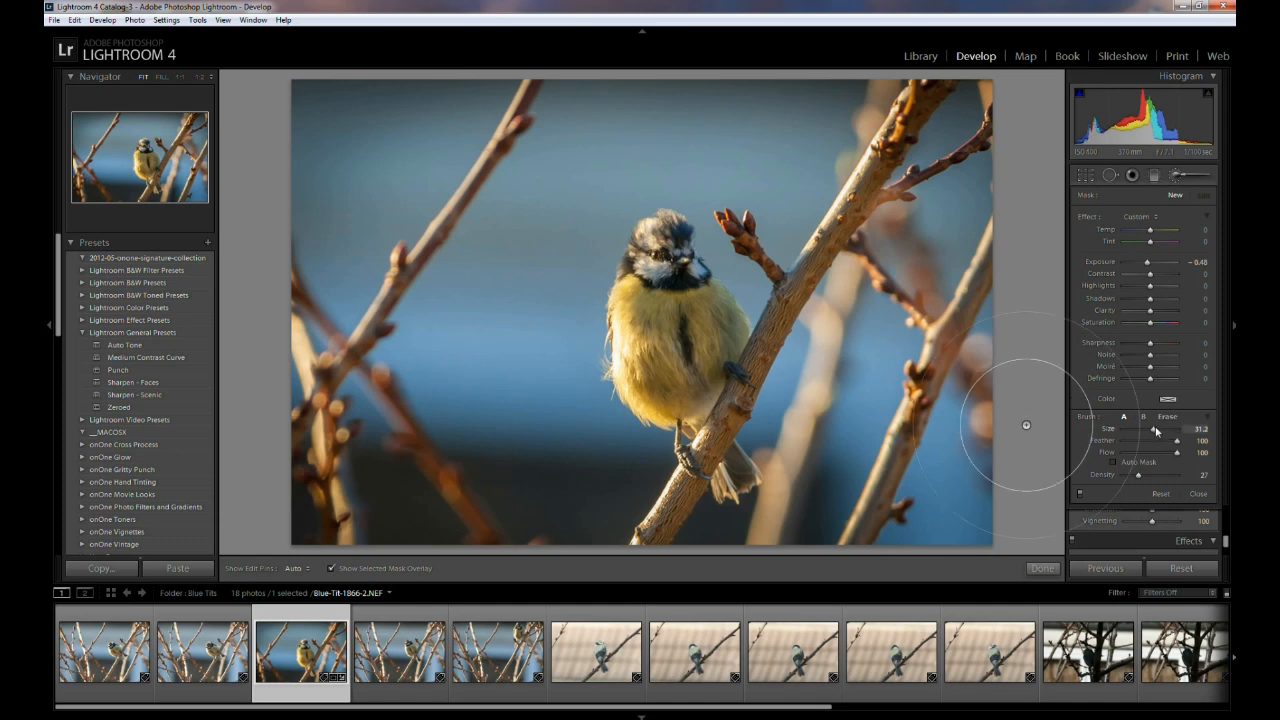
left_click_drag(1156, 430, 1147, 430)
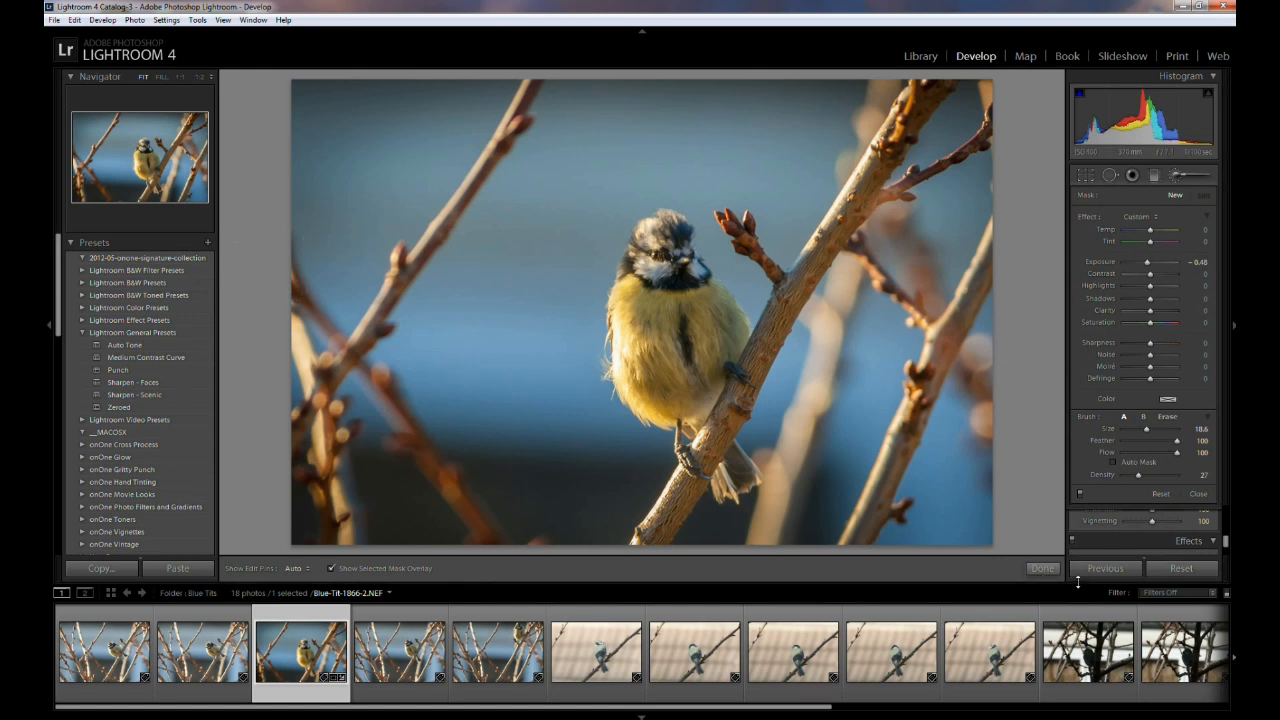
left_click(180, 78)
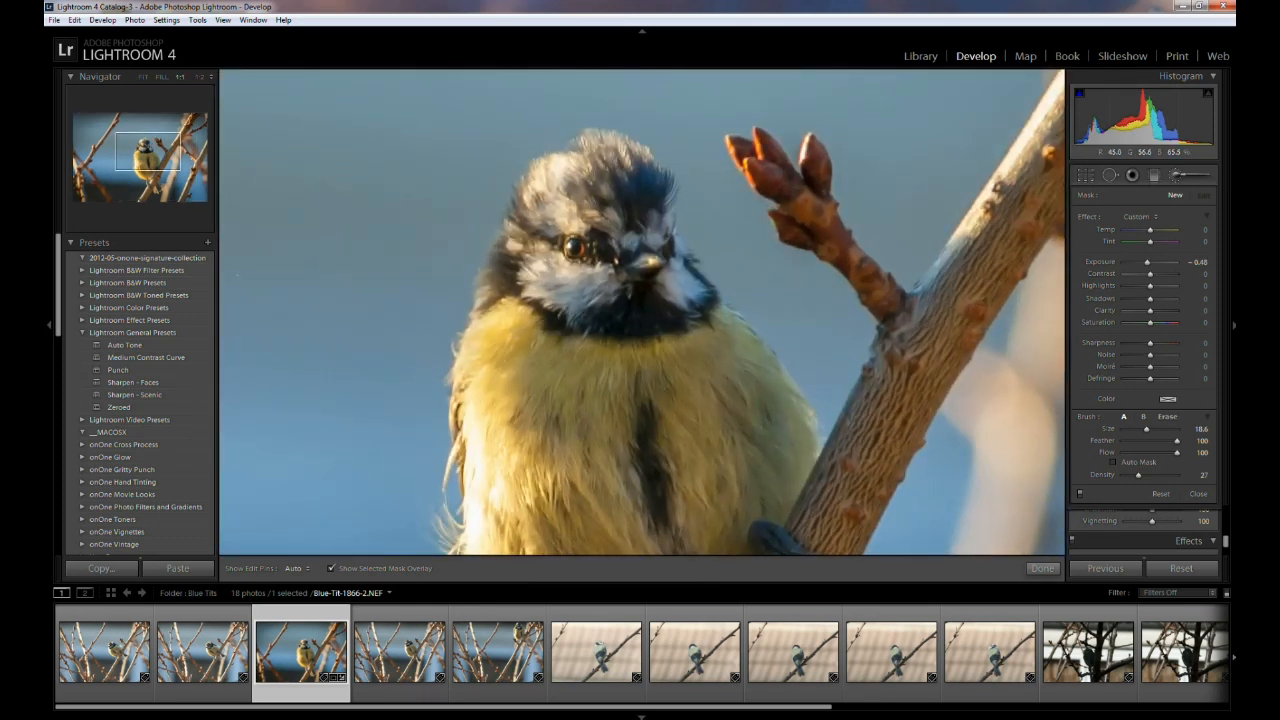
left_click_drag(131, 150, 130, 170)
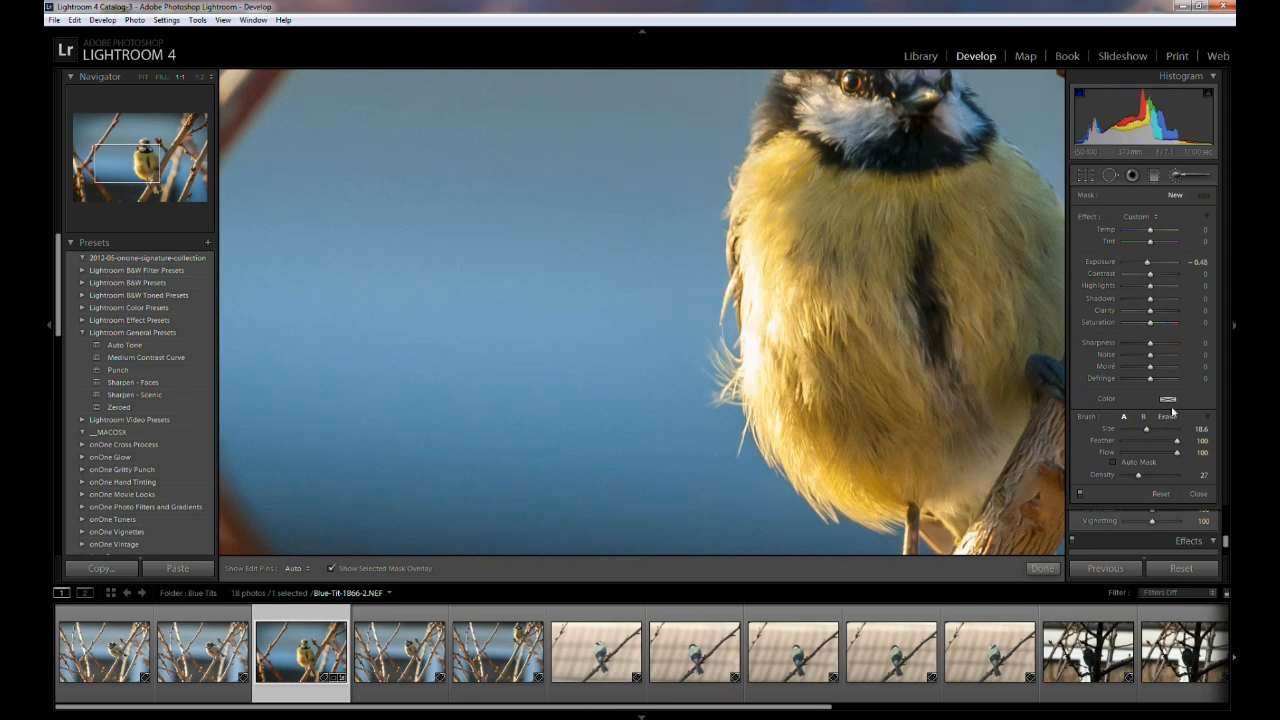
left_click_drag(1149, 433, 1146, 433)
Paint the brush mask down the bright feathers along the bird's left flank, hiding the edit pins while painting
key("h")
left_click_drag(762, 268, 761, 385)
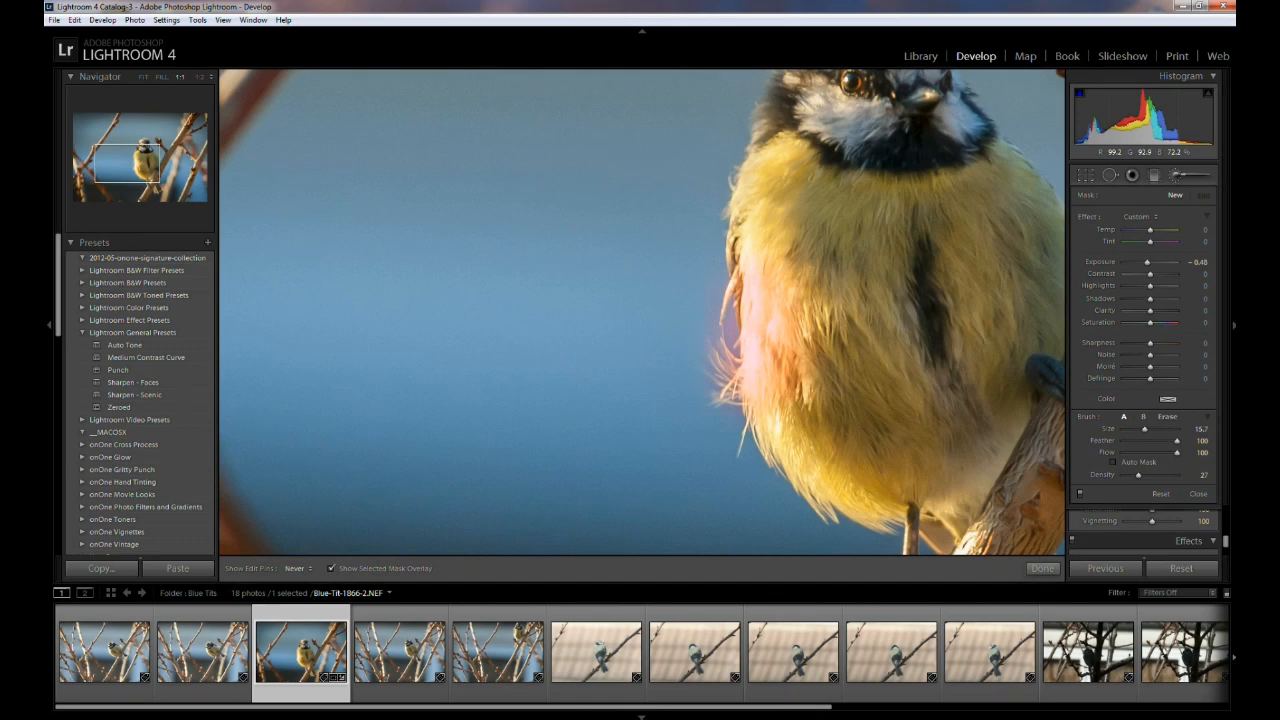
key("h")
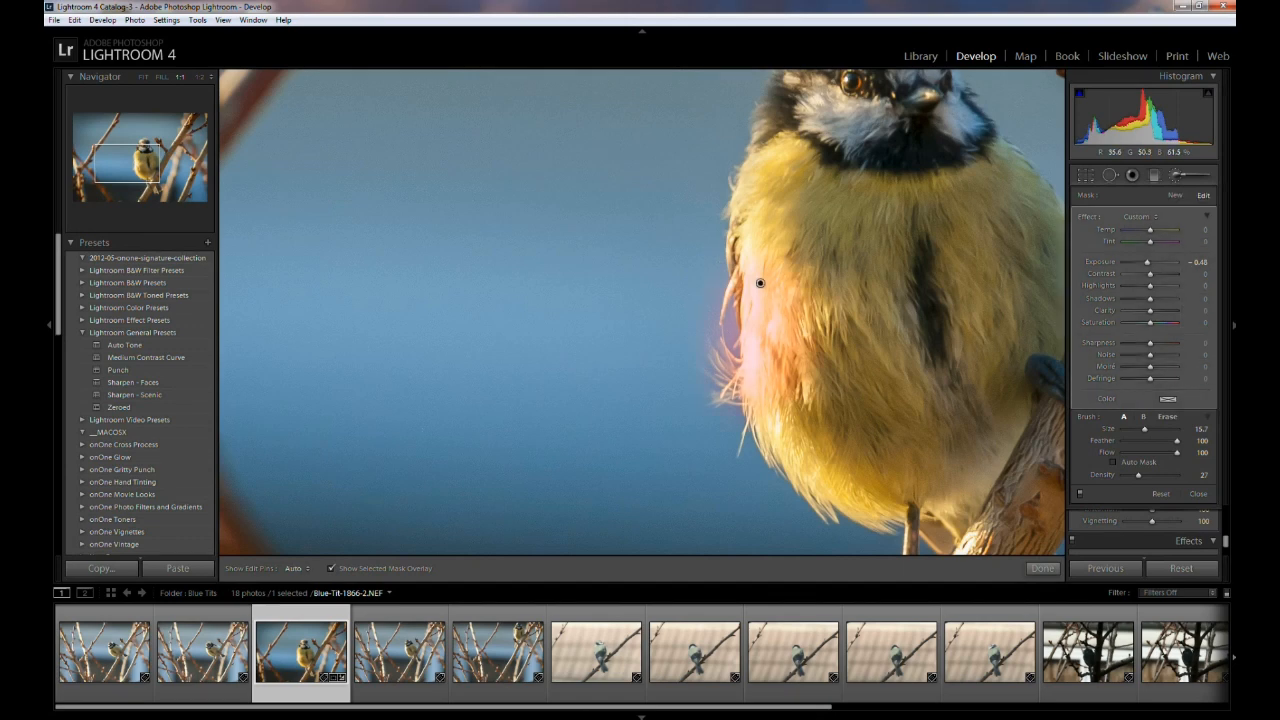
Turn off the mask overlay and set the Exposure of the brushed feathers to -2.19
left_click(331, 569)
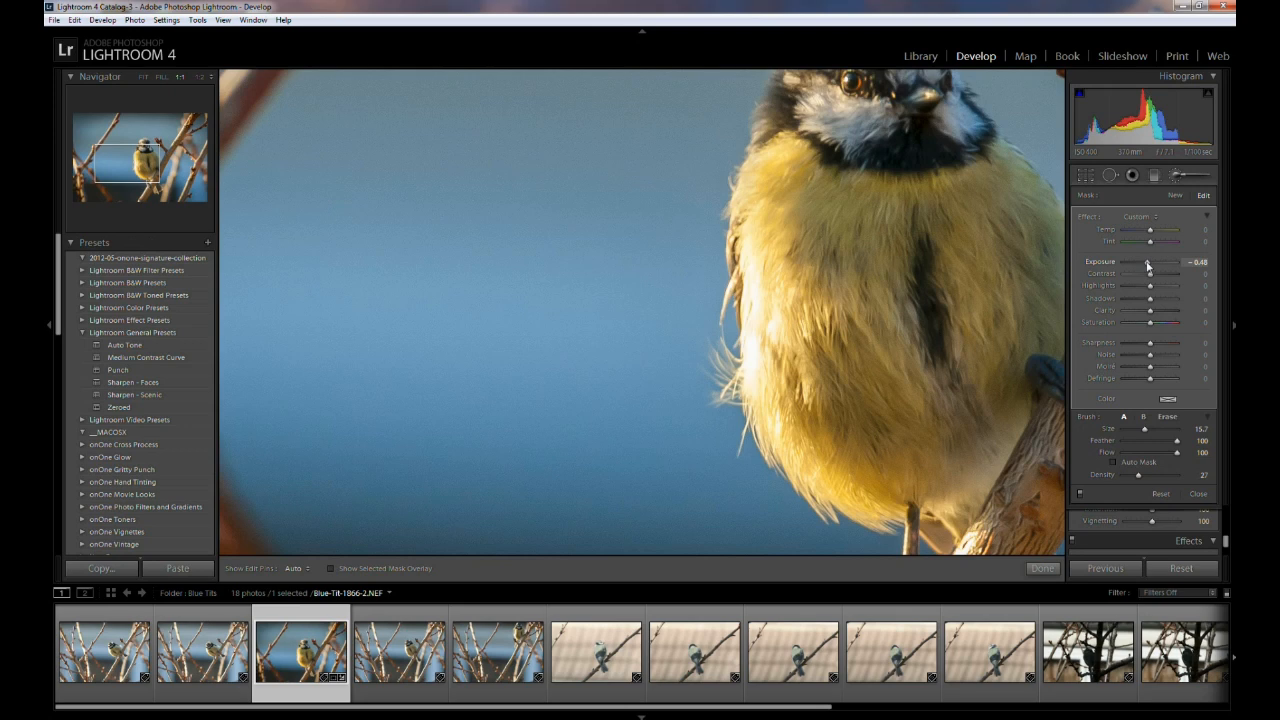
left_click_drag(1147, 264, 1129, 264)
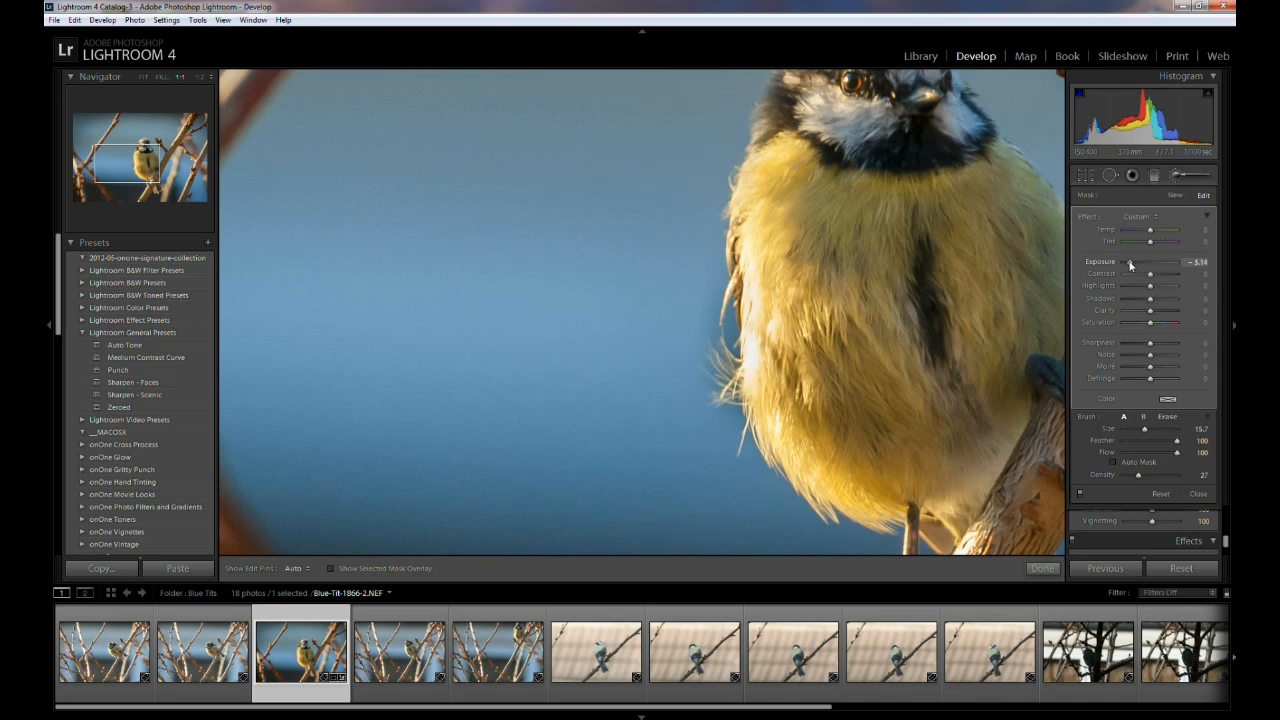
left_click_drag(1130, 264, 1136, 264)
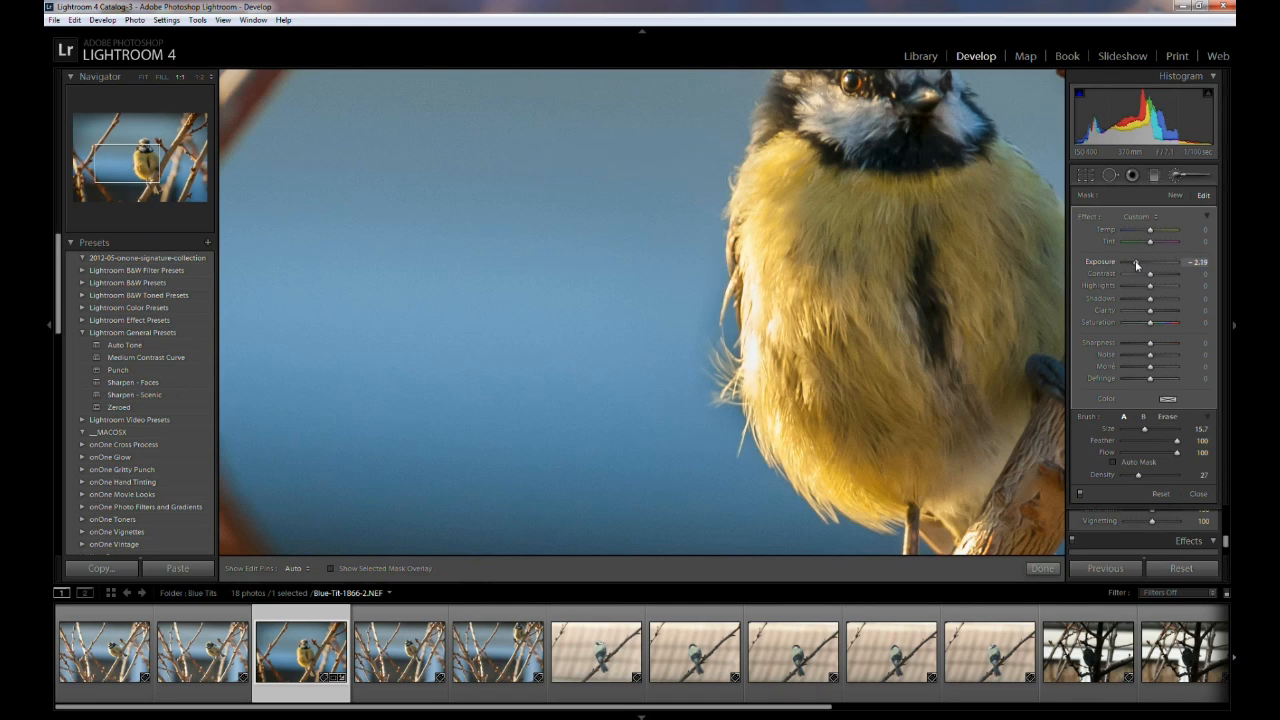
Compare the bird's flank with and without the brush adjustment several times, and finish with the adjustment enabled
left_click(1080, 496)
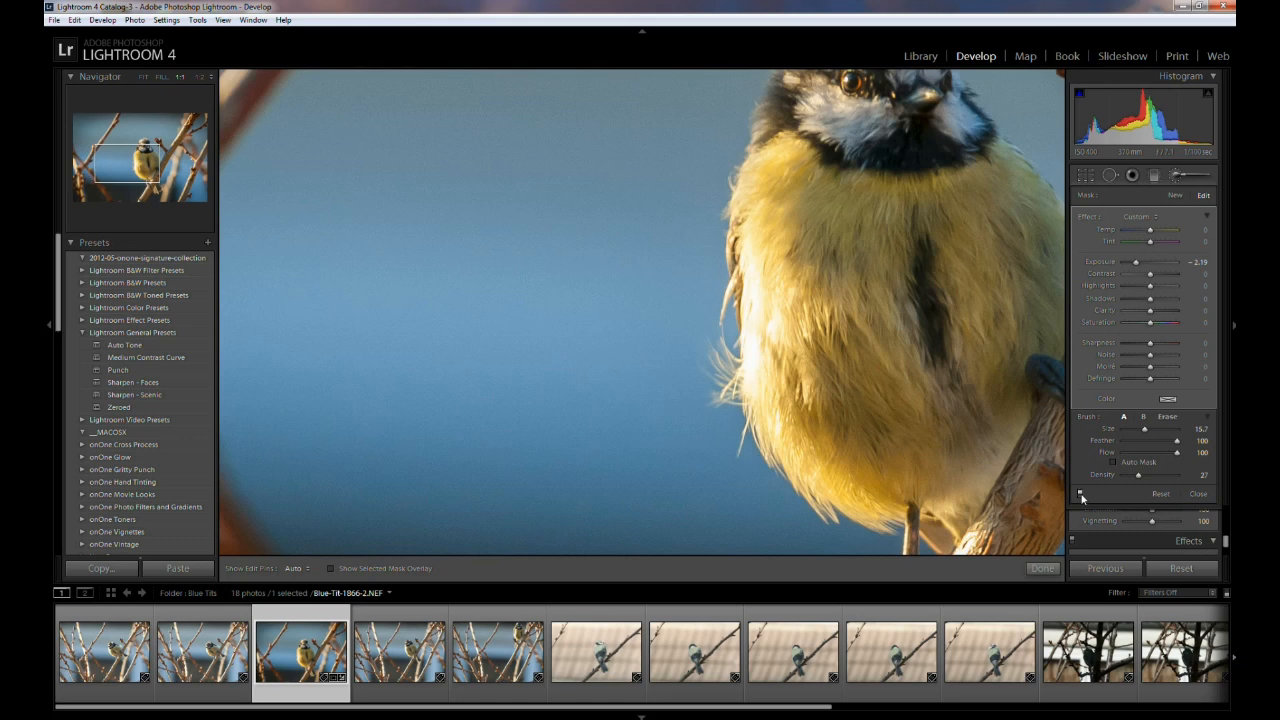
left_click(1080, 494)
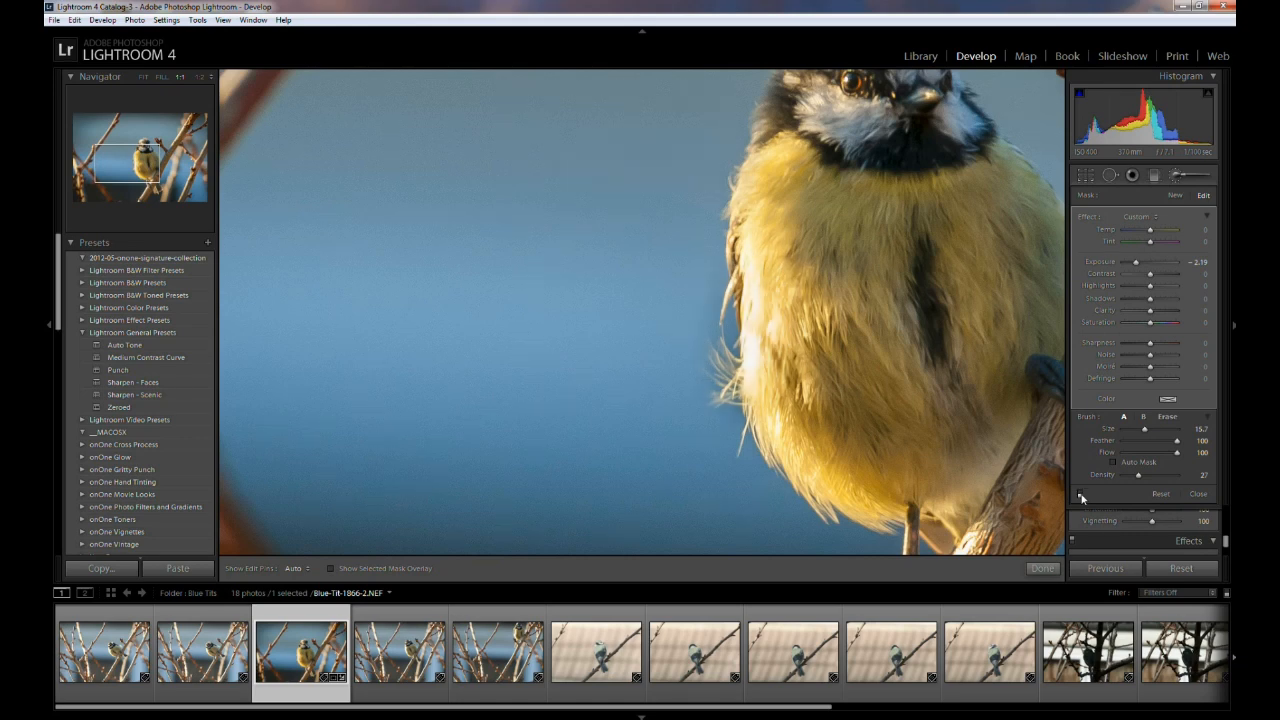
left_click(1080, 496)
left_click(1080, 495)
left_click(1080, 495)
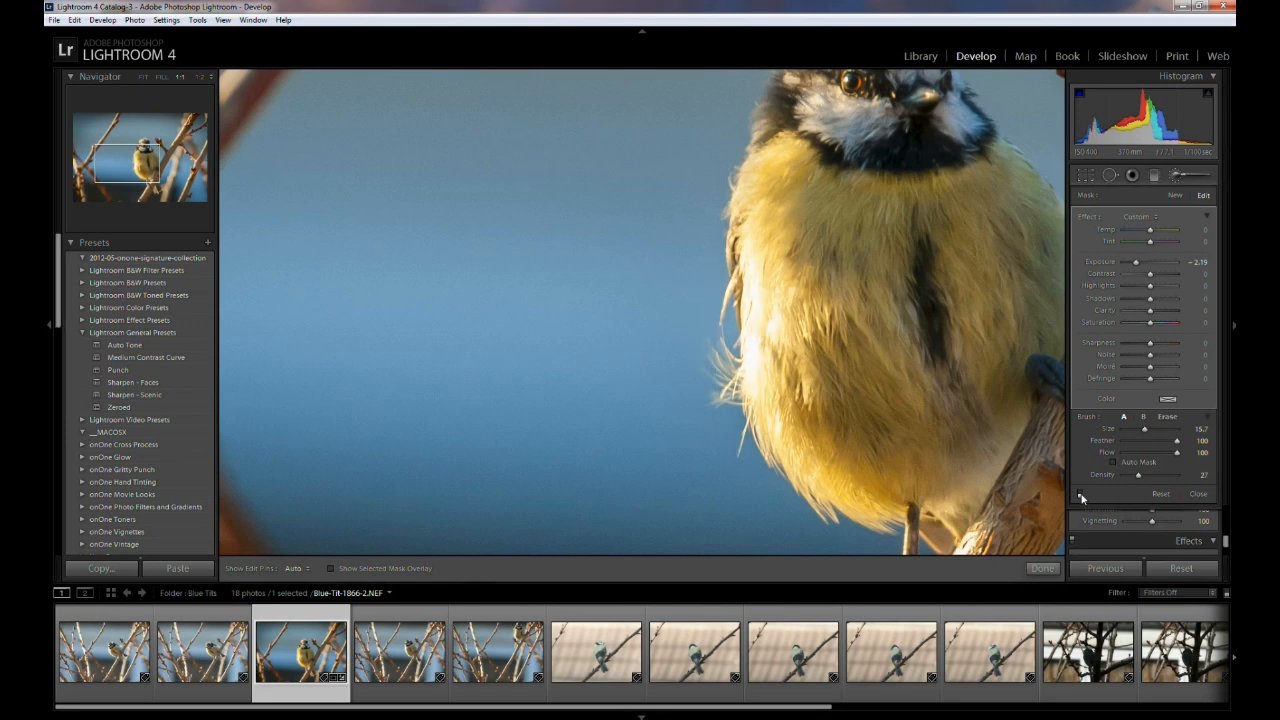
left_click(1080, 495)
left_click(1080, 495)
left_click(1080, 495)
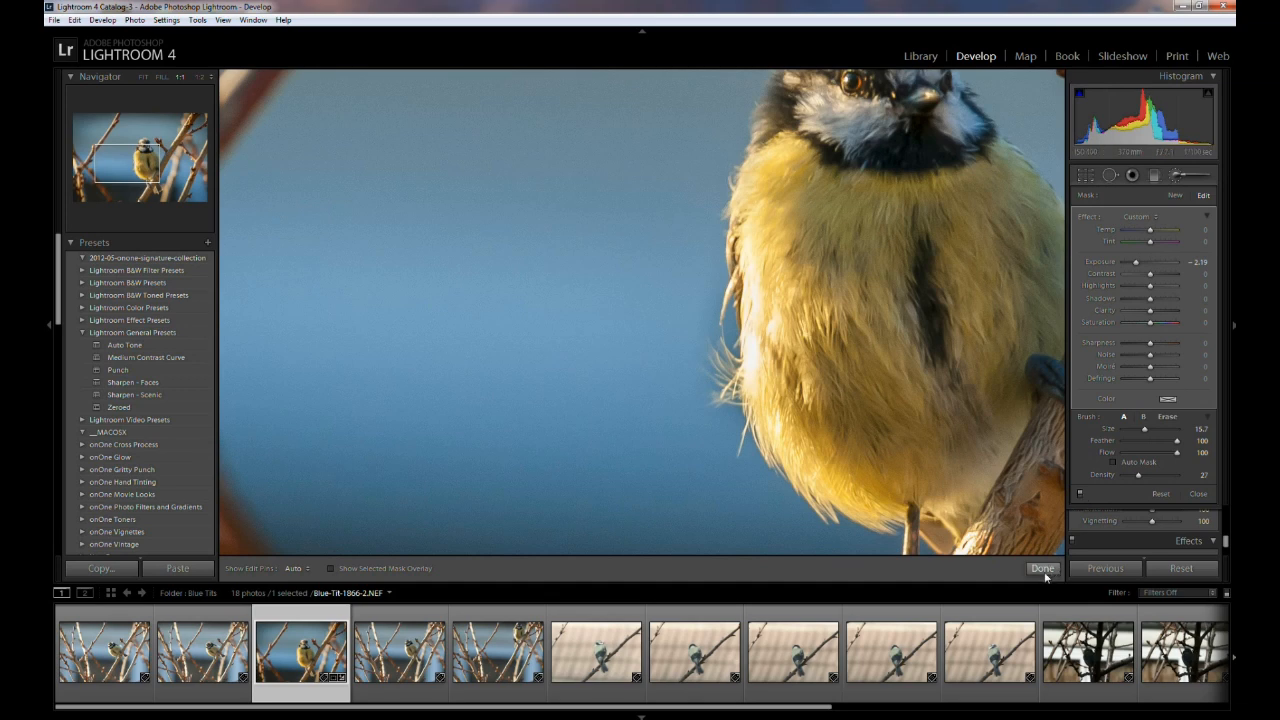
left_click(1042, 568)
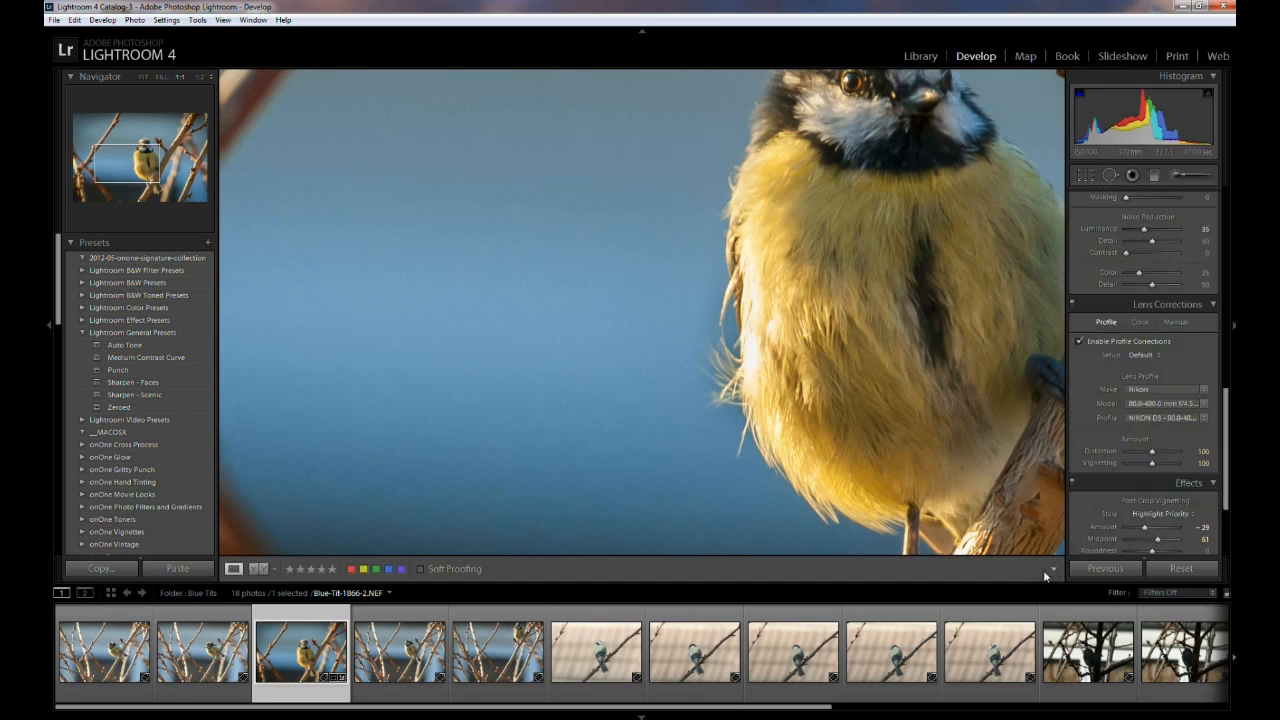
Compare the before and after versions of the photo side by side, first whole and up close on the bird's breast
left_click(586, 403)
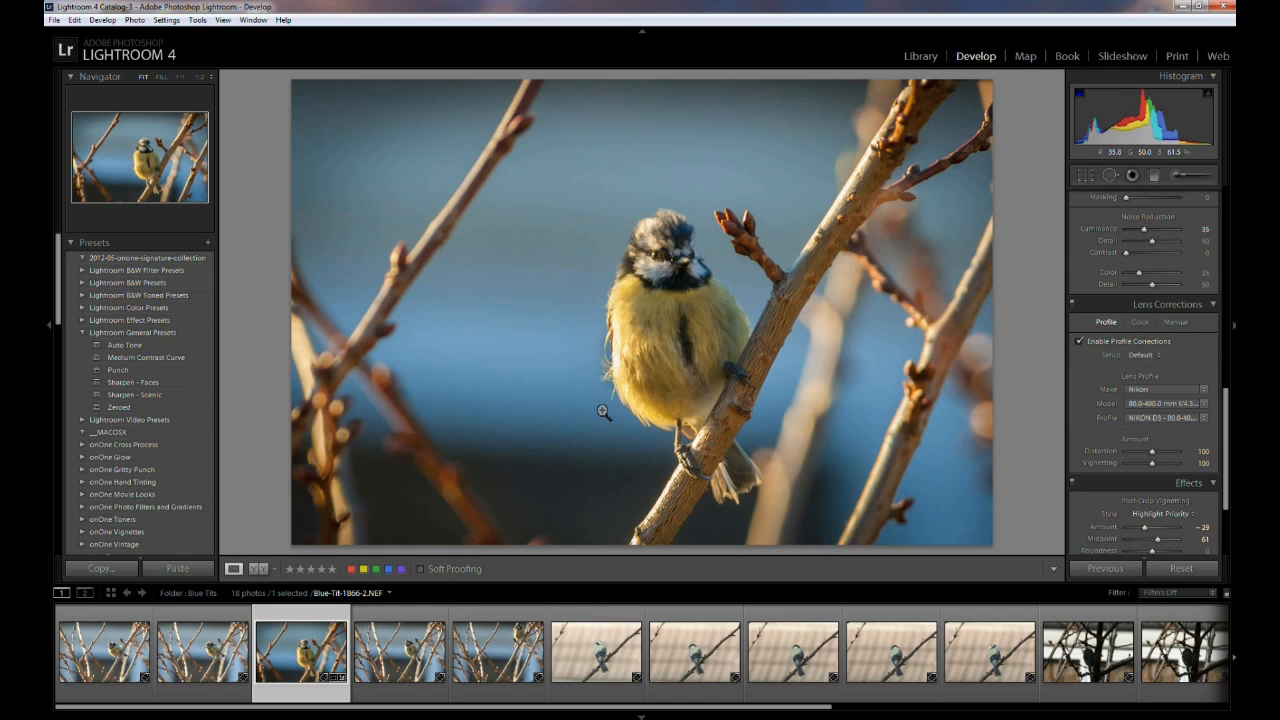
left_click(258, 569)
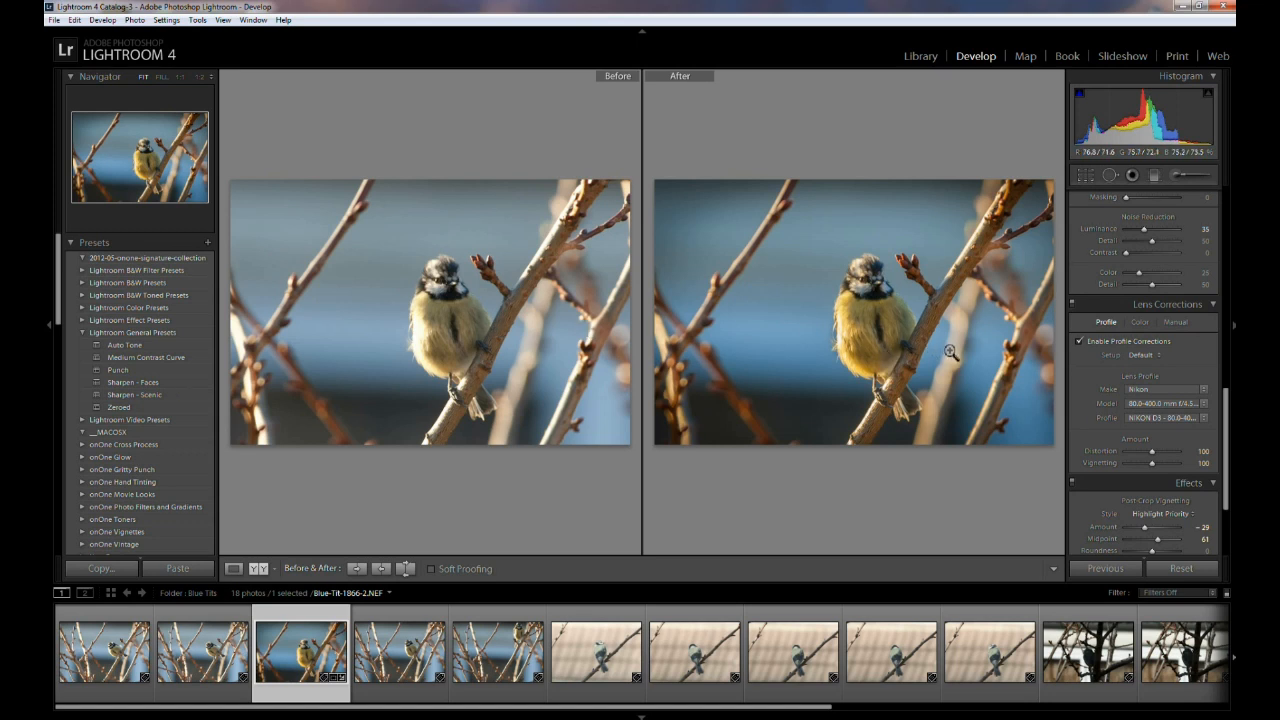
left_click(895, 333)
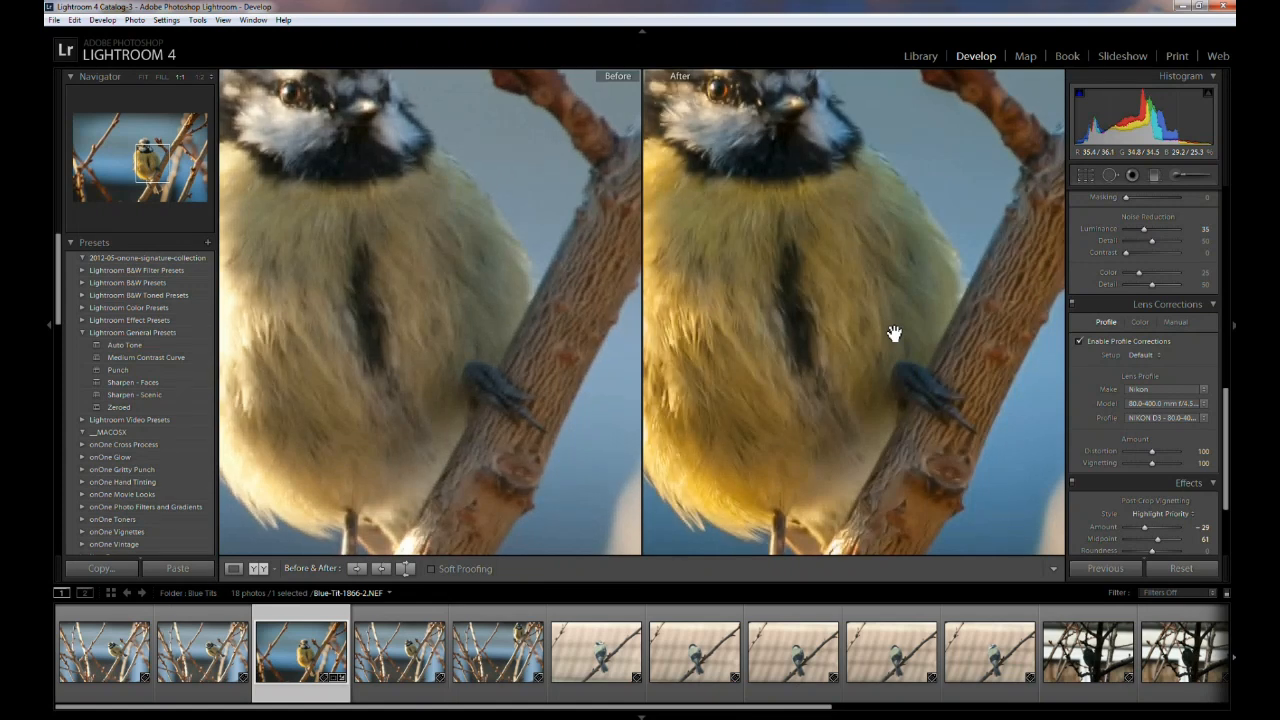